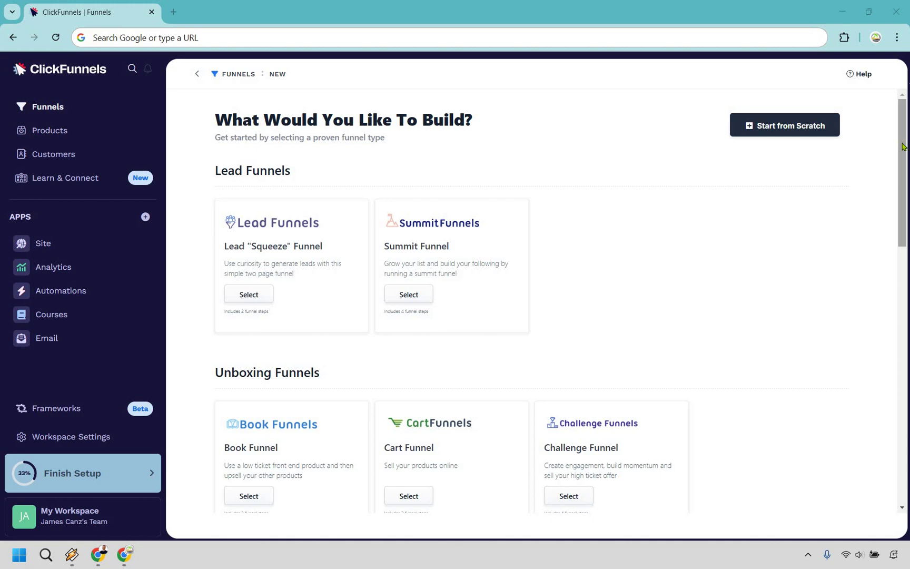
# Step: Scroll through all the funnel types on the new-funnel page, then return to the top
pyautogui.scroll(-1, 856, 169)
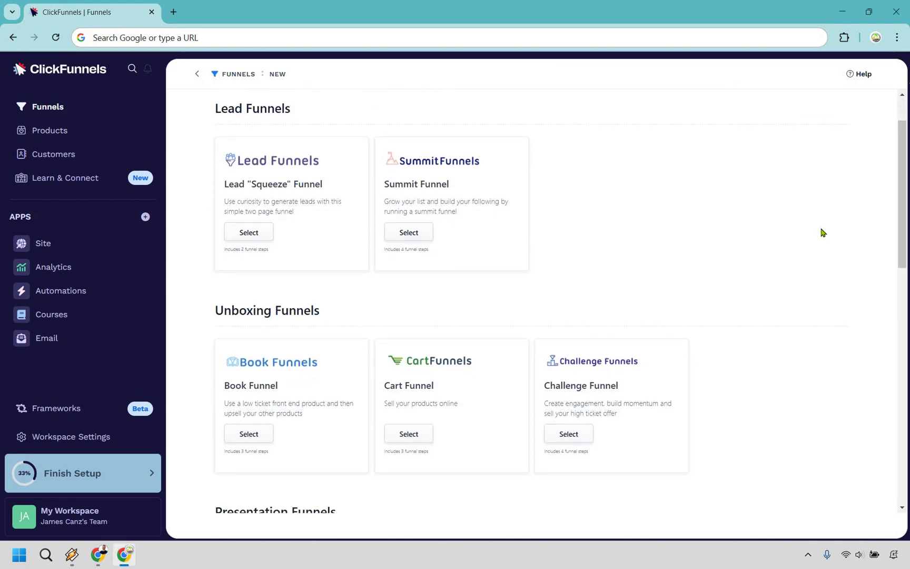
pyautogui.scroll(-3, 843, 213)
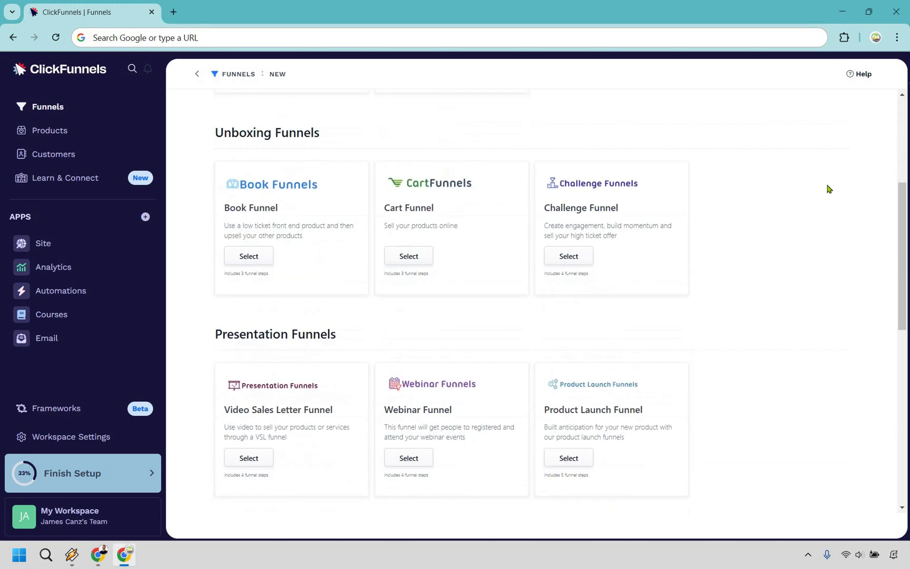
pyautogui.scroll(-3, 794, 205)
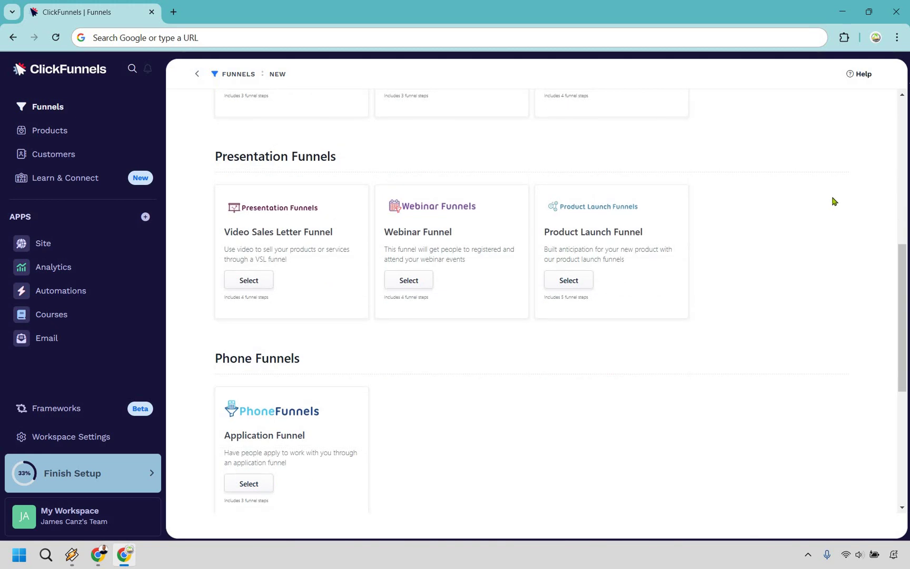
pyautogui.scroll(-5, 814, 198)
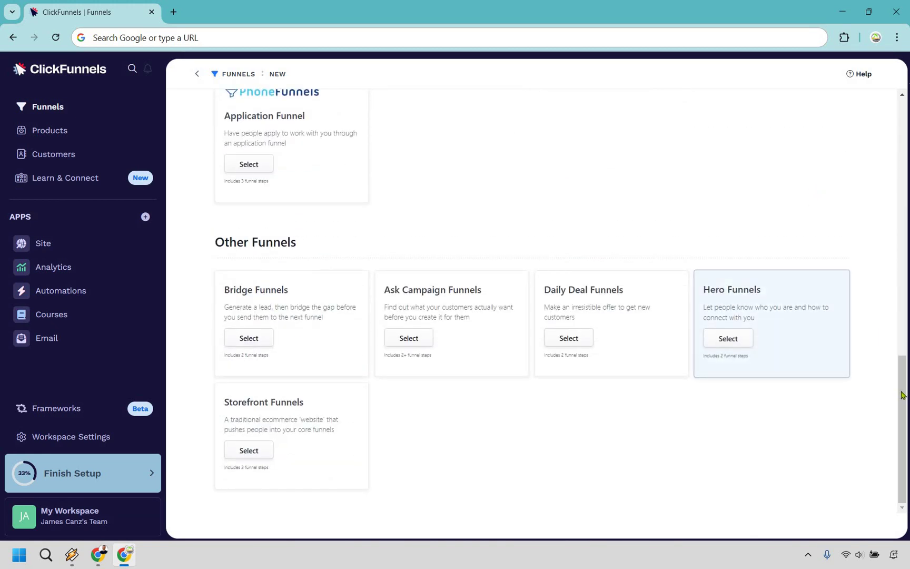
pyautogui.scroll(15, 831, 237)
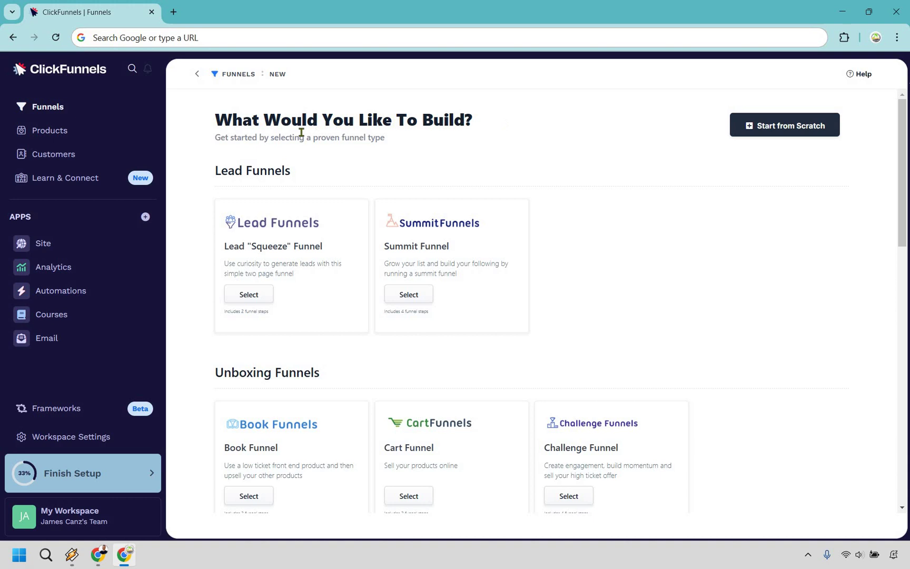
# Step: Choose the Lead "Squeeze" Funnel type and scroll down to its seven Lead Squeeze templates
pyautogui.click(248, 296)
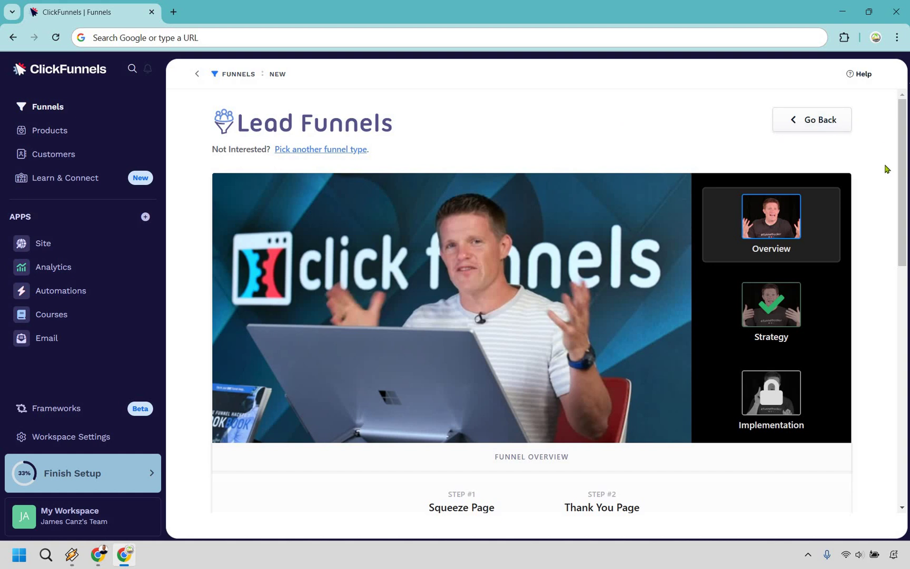
pyautogui.scroll(-3, 884, 163)
pyautogui.scroll(-2, 681, 351)
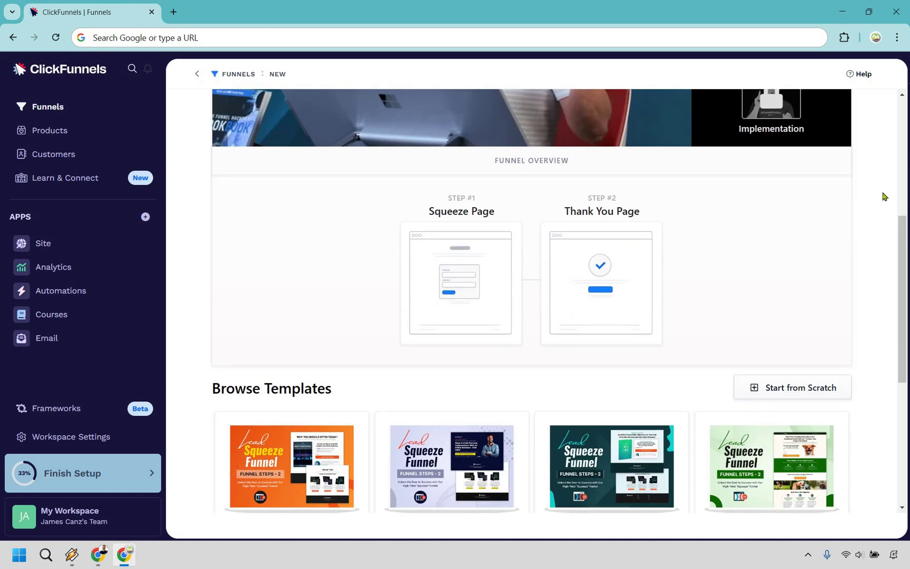
pyautogui.scroll(-5, 883, 196)
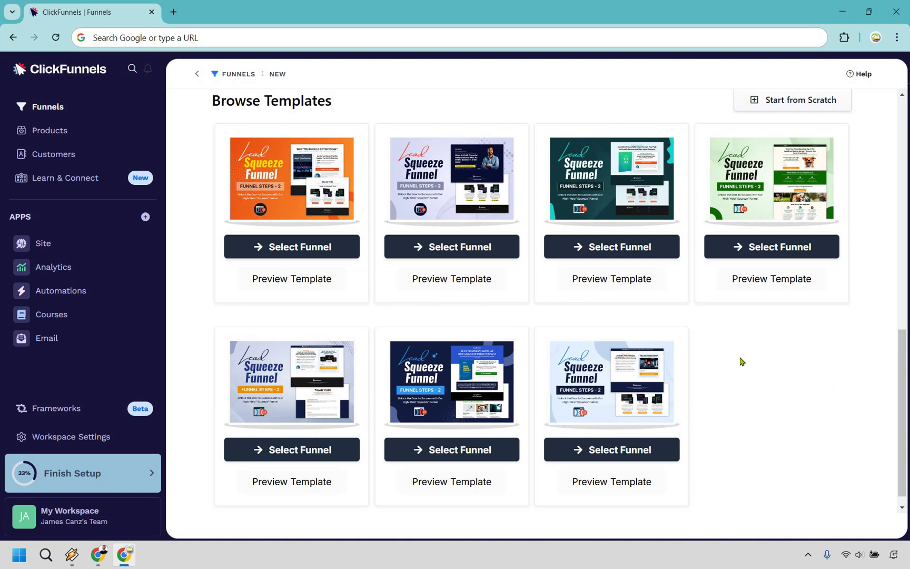
# Step: Build the "ClickFunnels 2.0 Review" funnel from the first Lead Squeeze template
pyautogui.click(279, 248)
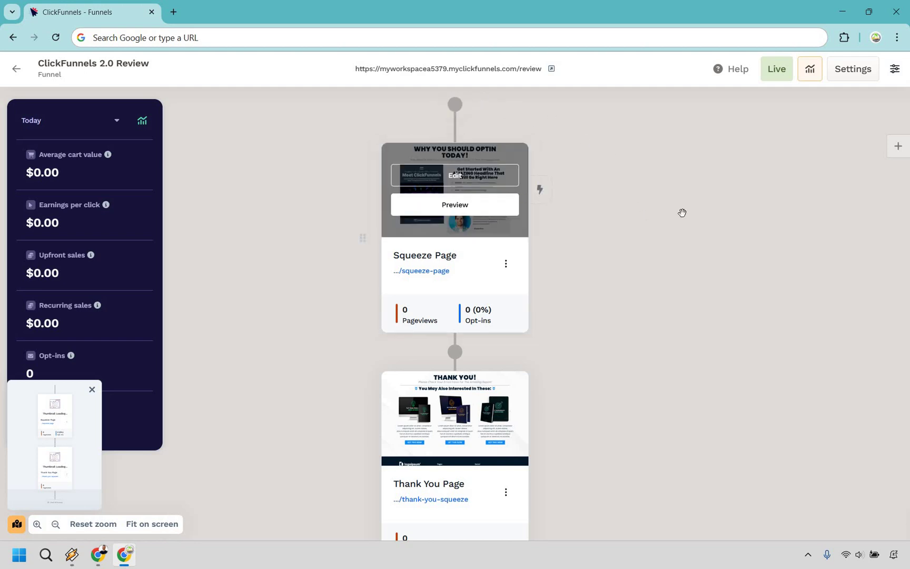
pyautogui.scroll(-2, 661, 268)
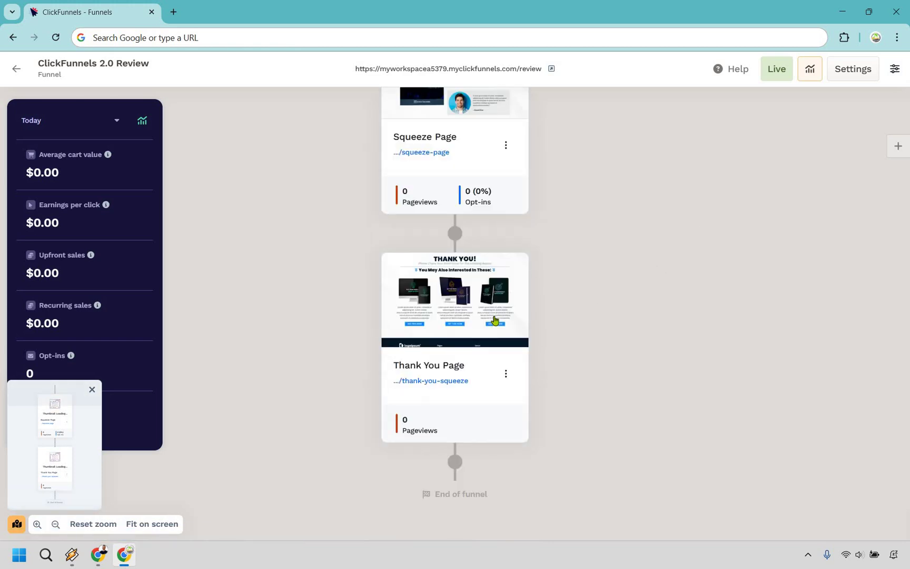
pyautogui.scroll(-1, 458, 428)
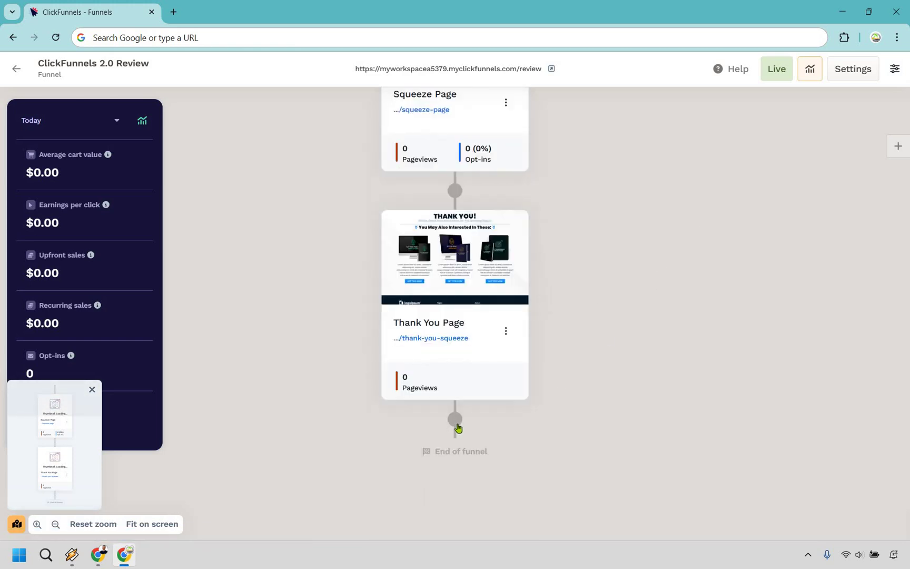
# Step: Start adding a step after the Thank You Page, then cancel it
pyautogui.click(455, 419)
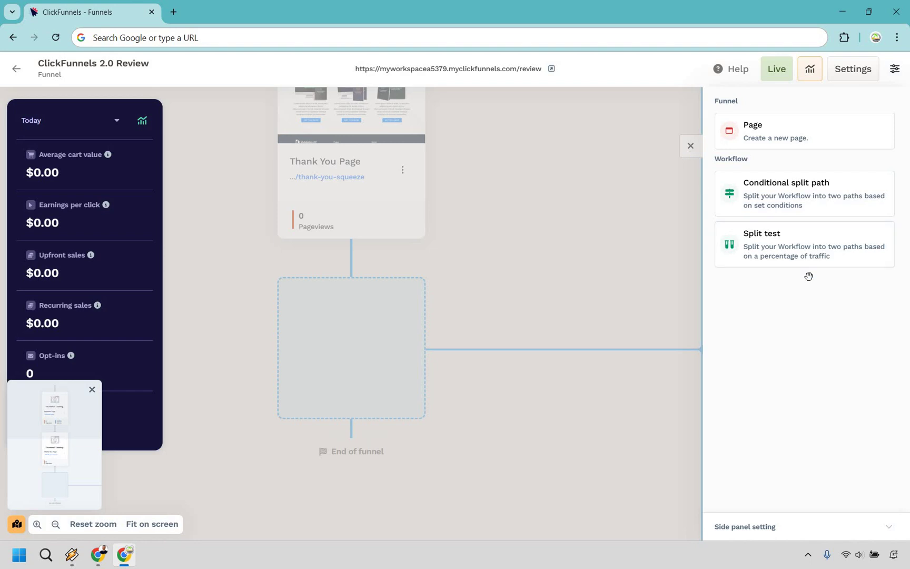
pyautogui.press('Escape')
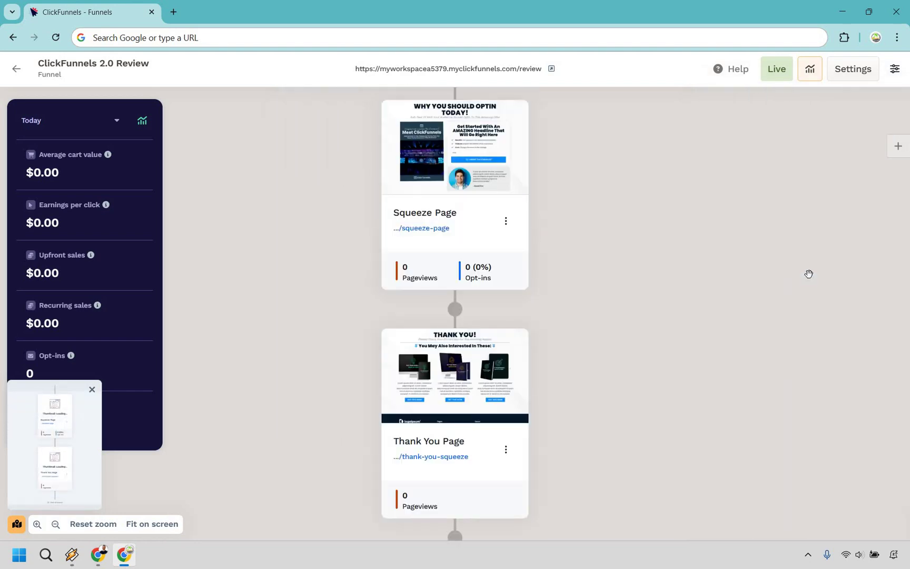
pyautogui.scroll(2, 808, 274)
pyautogui.scroll(-1, 808, 272)
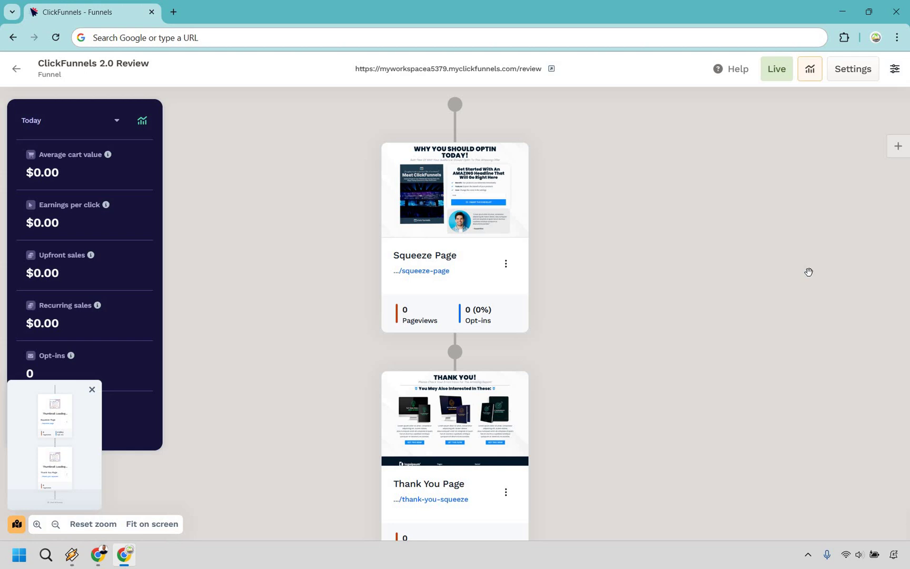
# Step: Open the Squeeze Page in the editor and change its main headline to "Adding Your Headline"
pyautogui.click(489, 179)
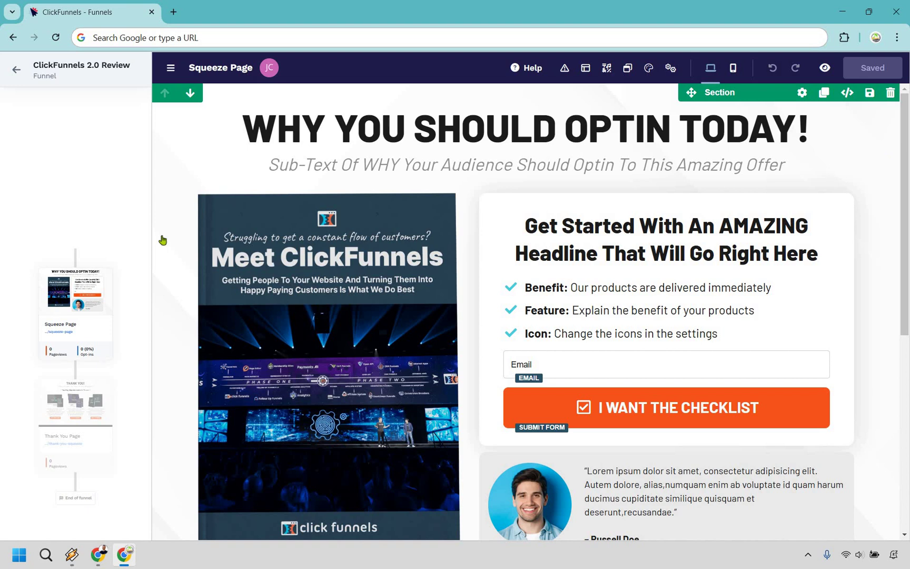
pyautogui.scroll(-1, 61, 270)
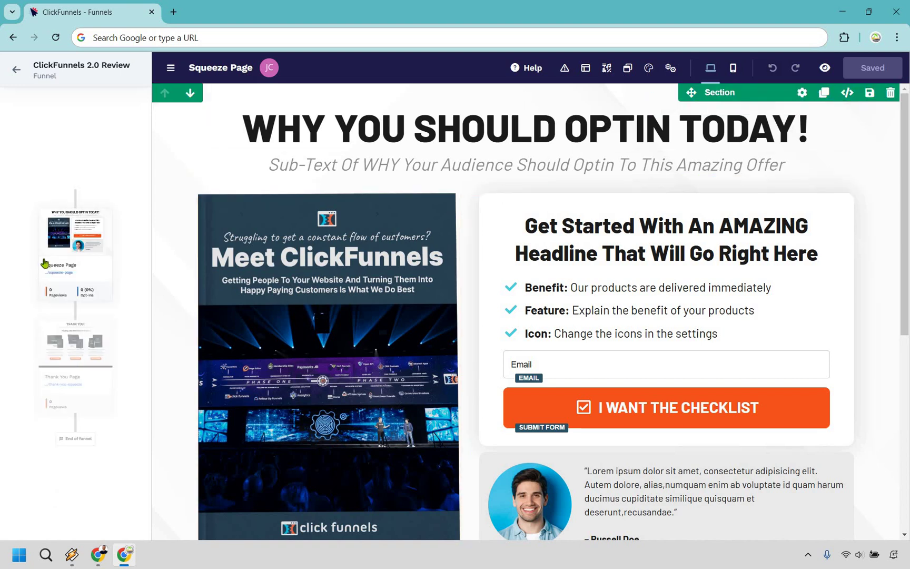
pyautogui.click(618, 127)
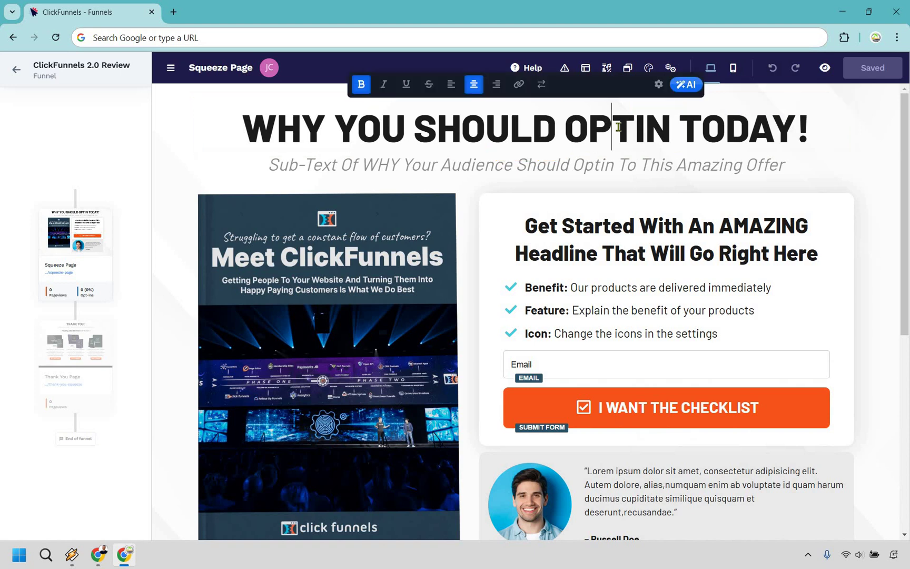
pyautogui.hotkey('ctrl', 'a')
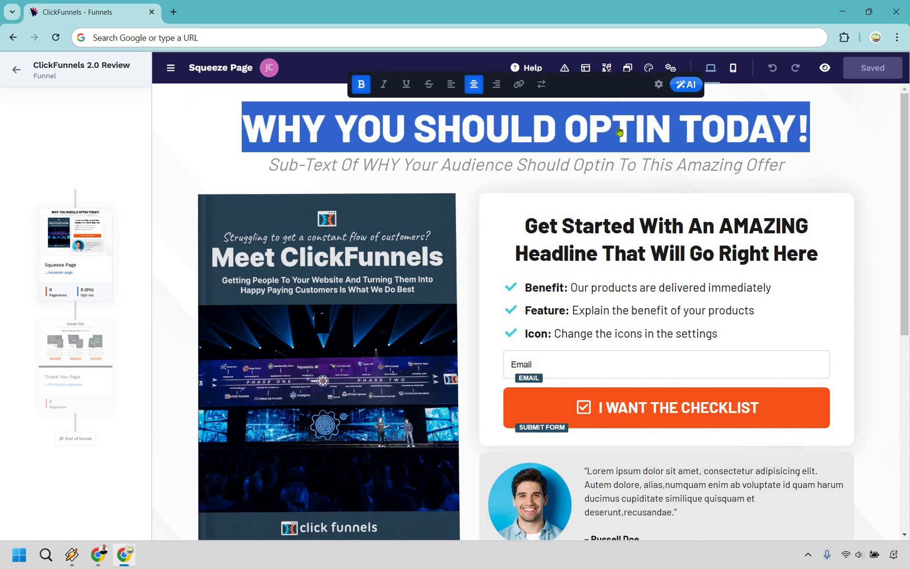
pyautogui.write('Adding Your He')
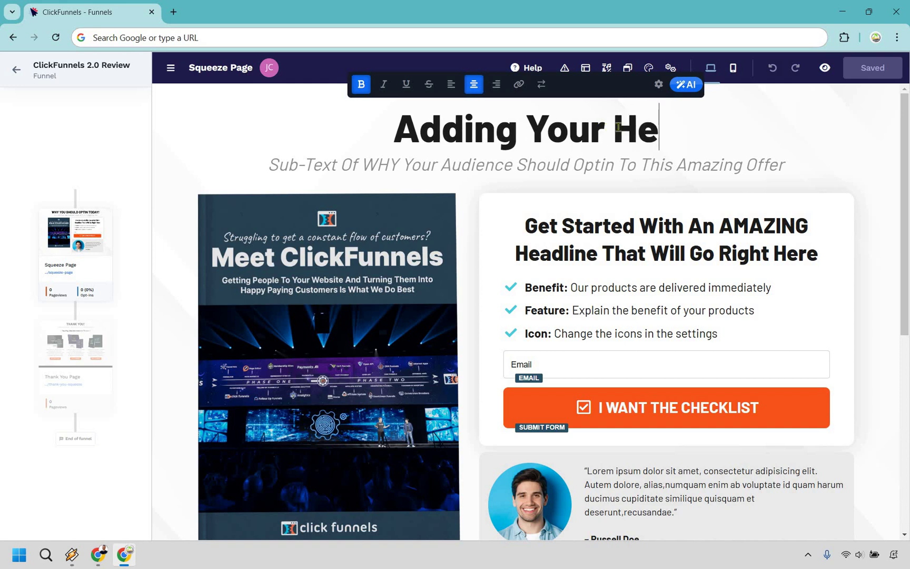
pyautogui.write('adline')
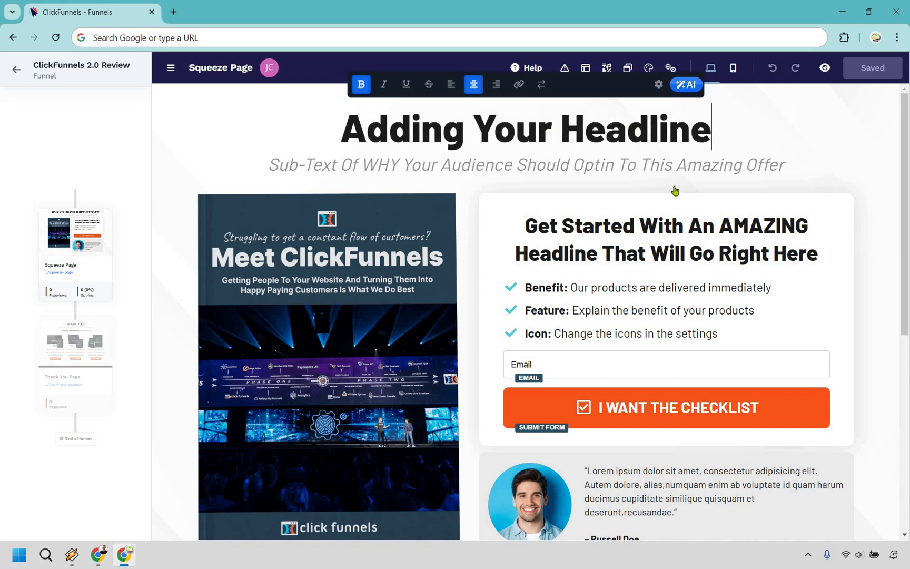
pyautogui.click(676, 191)
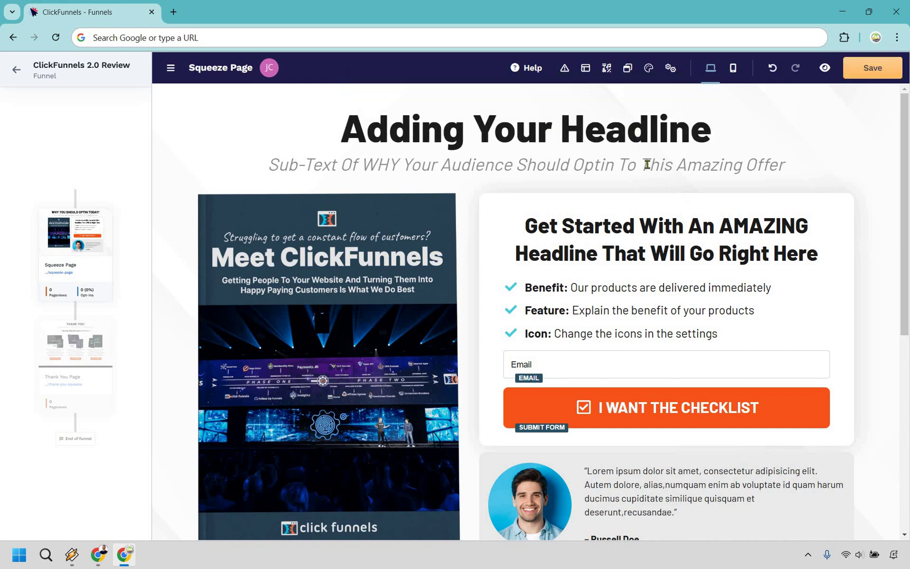
# Step: Add a single-column row below the testimonial on the Squeeze Page
pyautogui.scroll(-5, 471, 260)
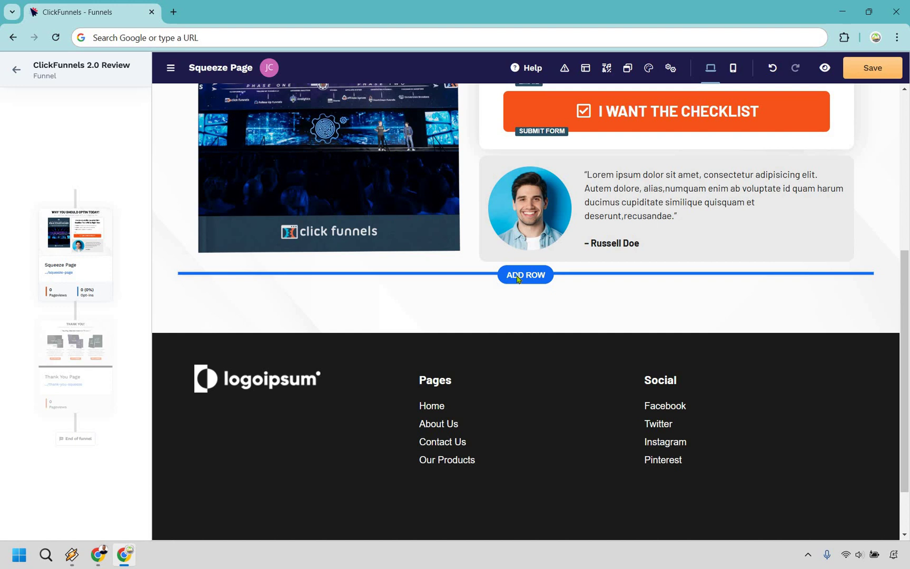
pyautogui.click(519, 275)
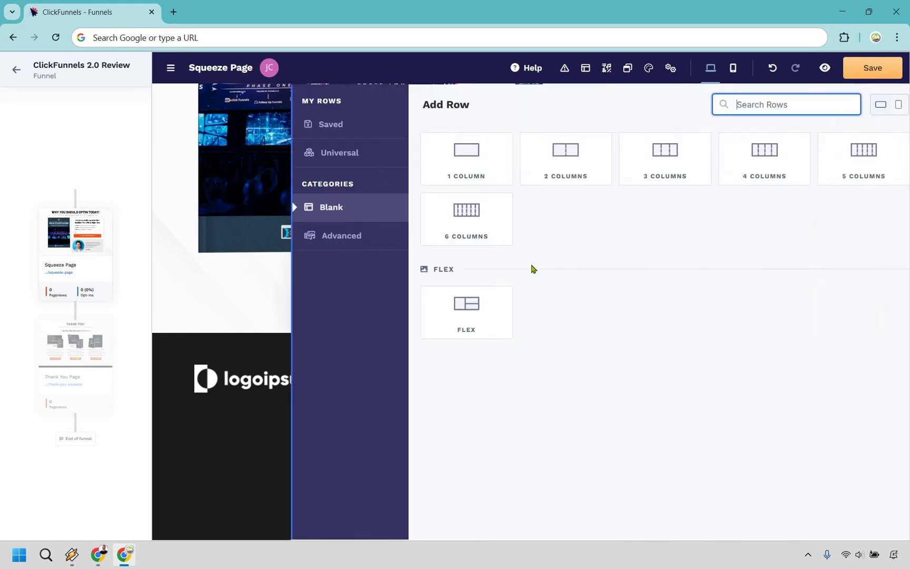
pyautogui.click(455, 162)
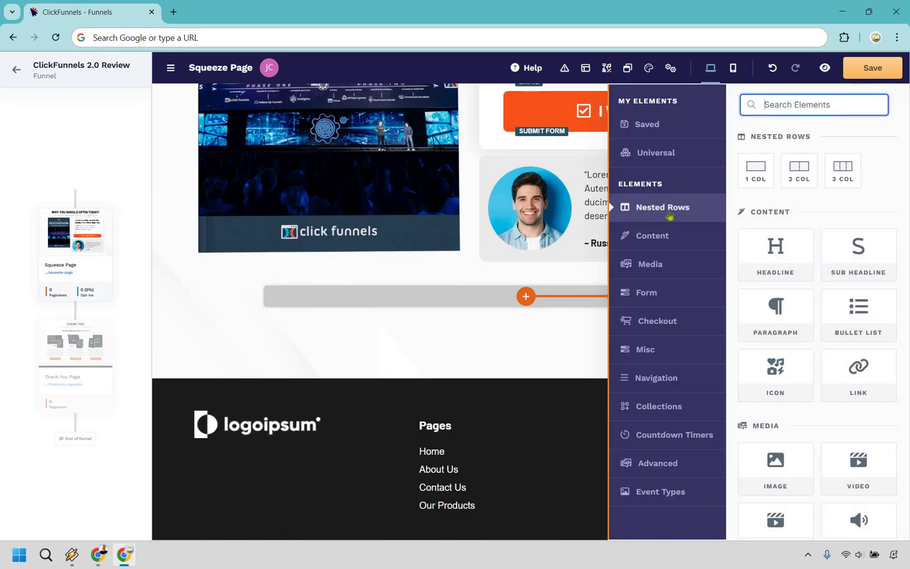
# Step: Drop a Headline element reading "Large call to action headline" below the testimonial
pyautogui.moveTo(804, 277); pyautogui.dragTo(687, 238)
pyautogui.click(685, 238)
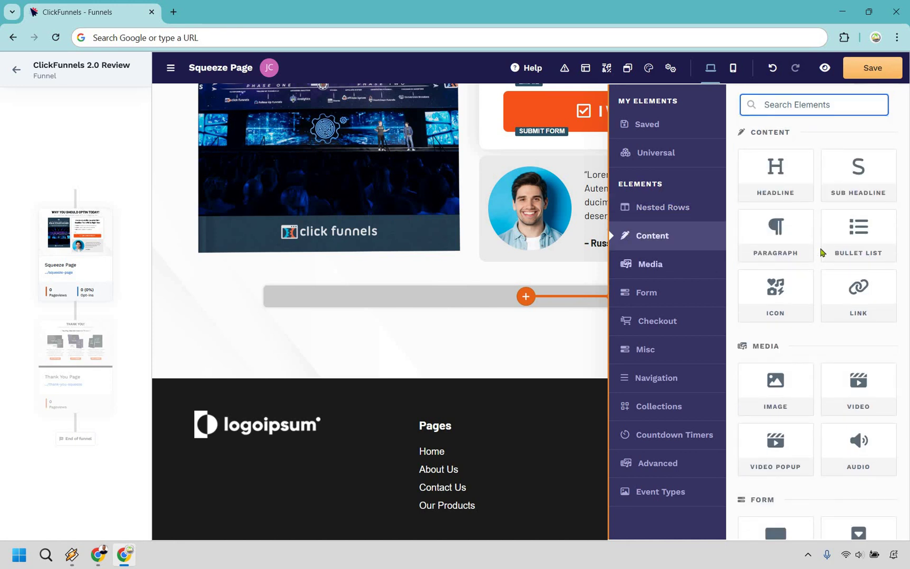
pyautogui.scroll(-2, 814, 227)
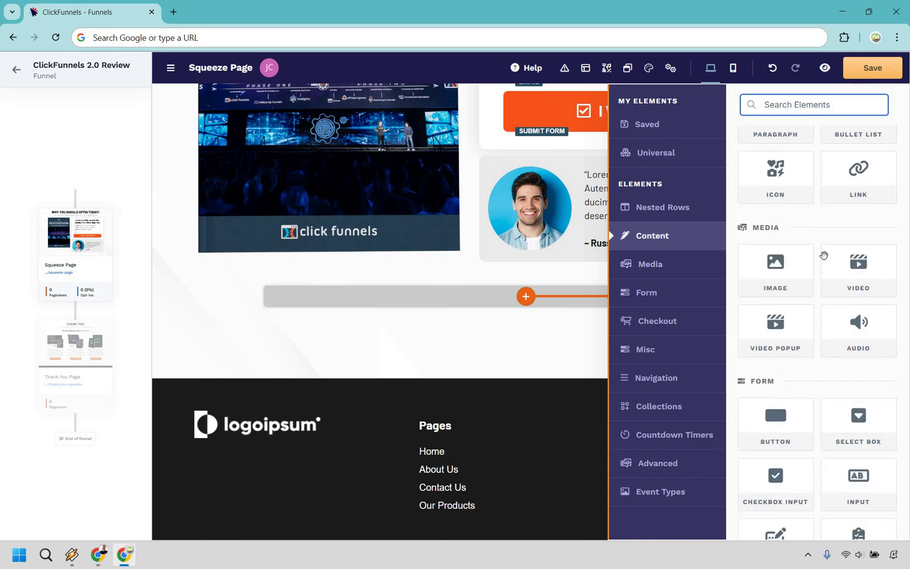
pyautogui.moveTo(854, 266); pyautogui.dragTo(780, 260)
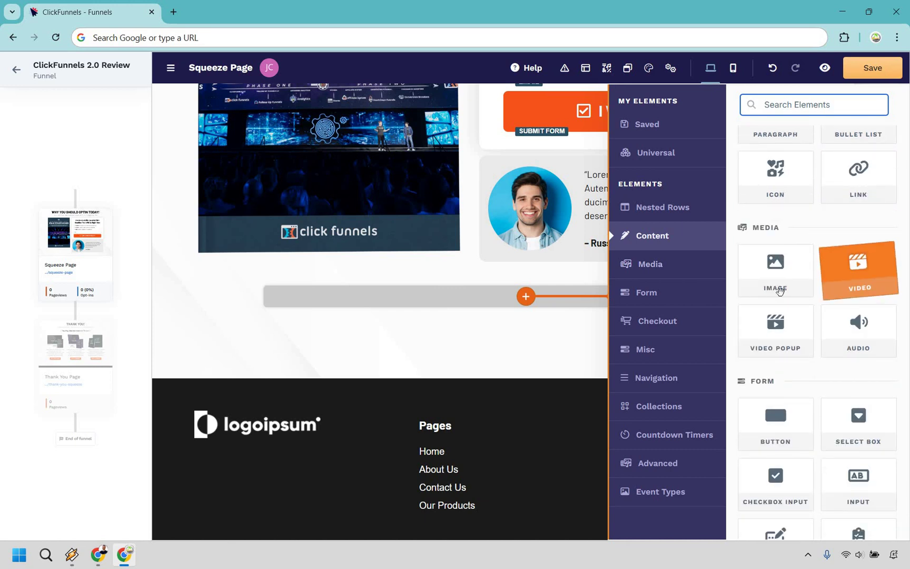
pyautogui.scroll(-3, 807, 319)
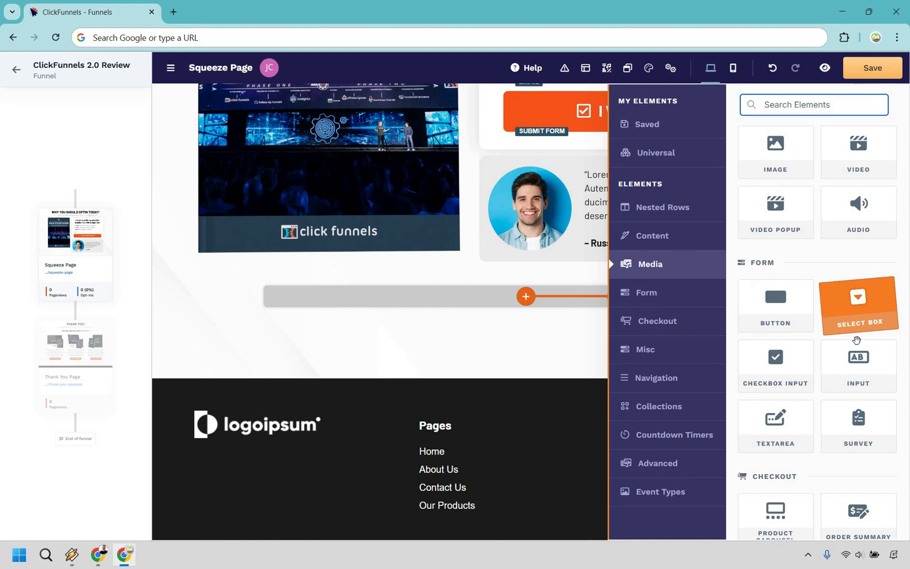
pyautogui.scroll(5, 782, 291)
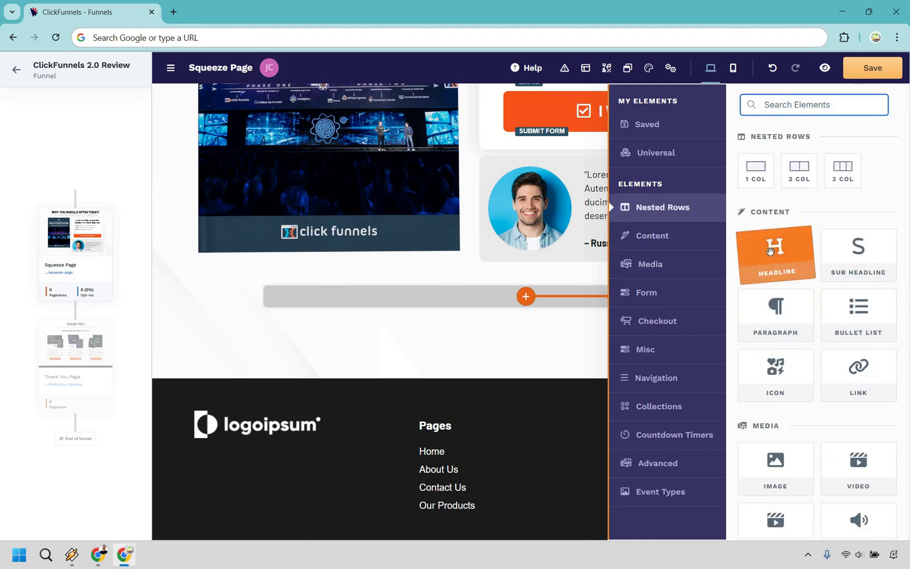
pyautogui.scroll(-1, 783, 215)
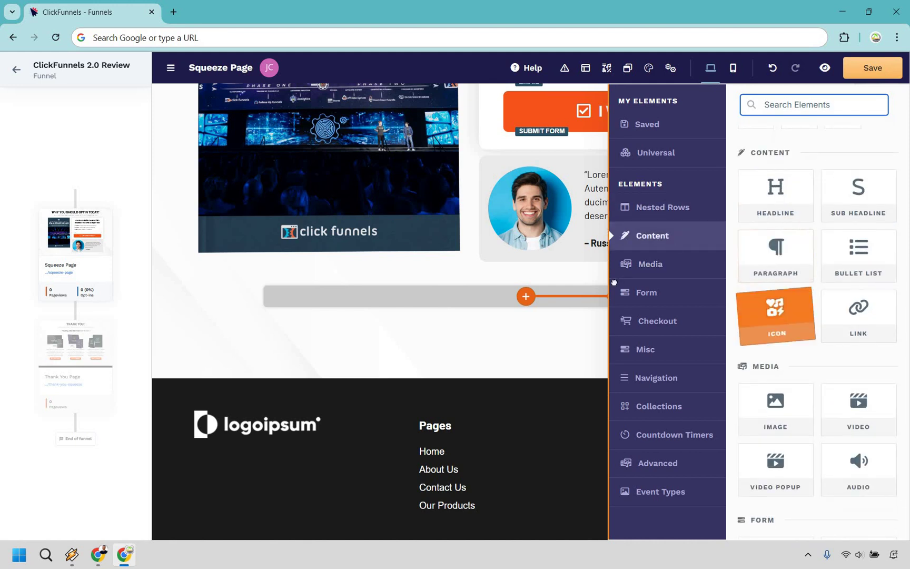
pyautogui.moveTo(777, 203); pyautogui.dragTo(805, 340)
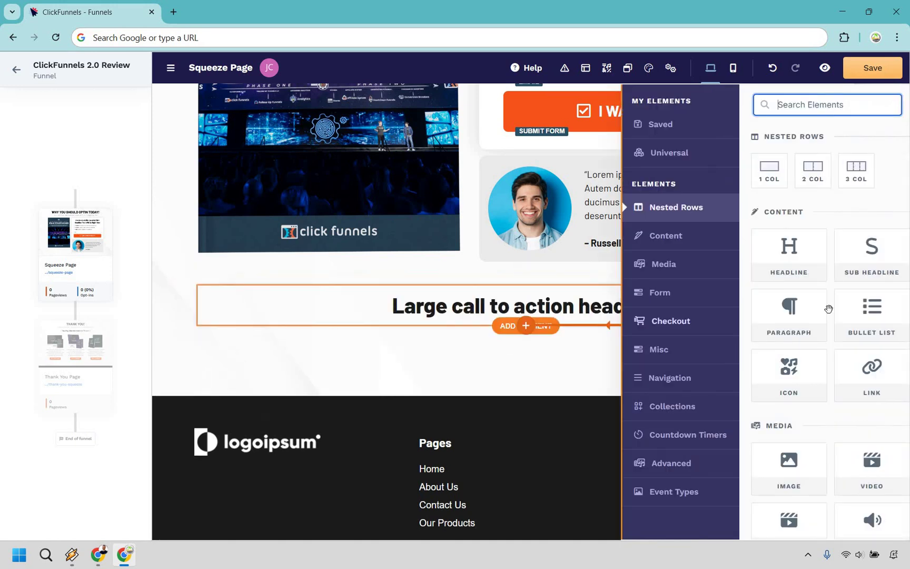
pyautogui.moveTo(861, 251); pyautogui.dragTo(850, 284)
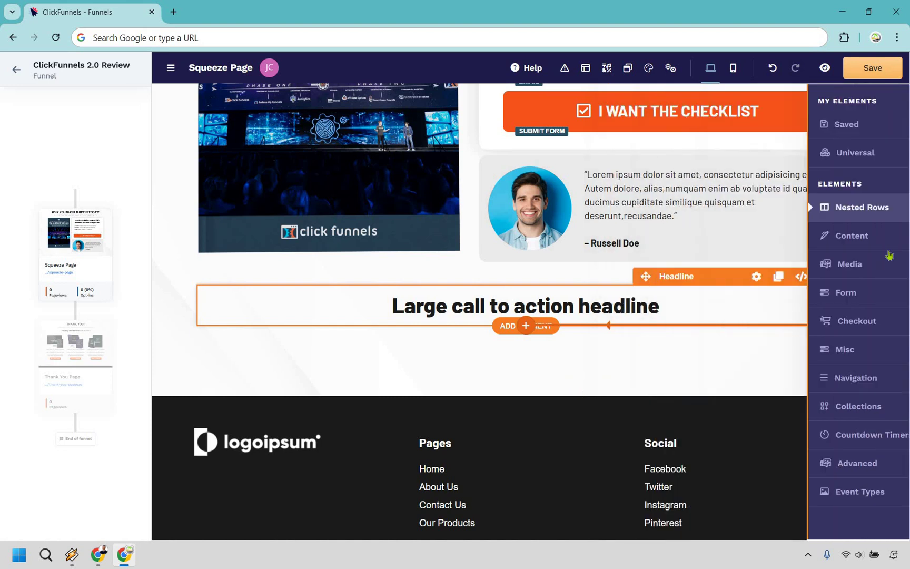
pyautogui.scroll(5, 884, 264)
pyautogui.scroll(1, 884, 264)
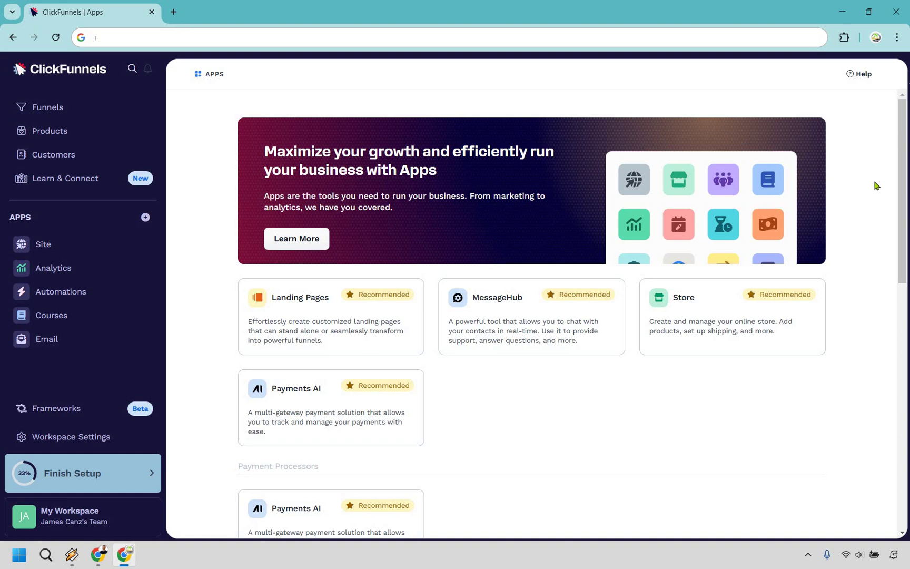
pyautogui.scroll(-5, 876, 186)
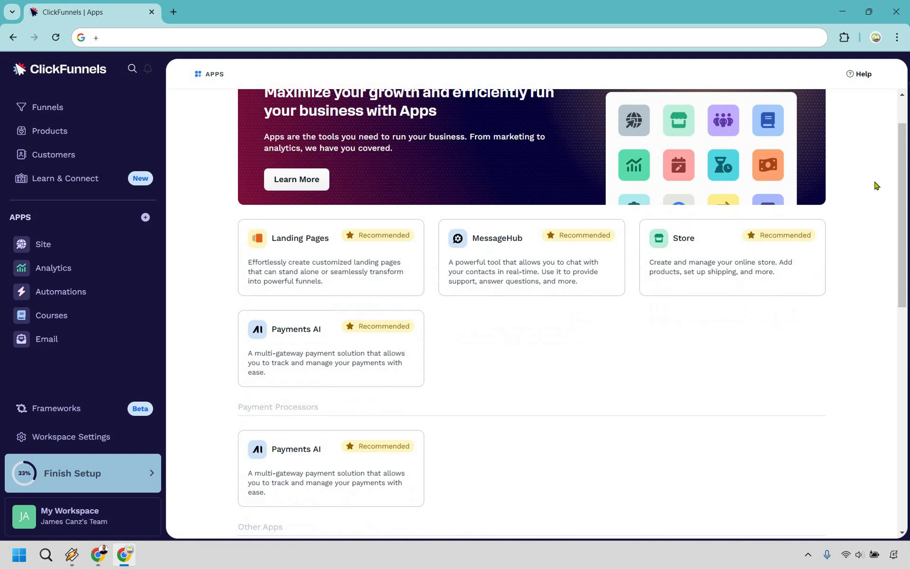
pyautogui.scroll(-7, 876, 188)
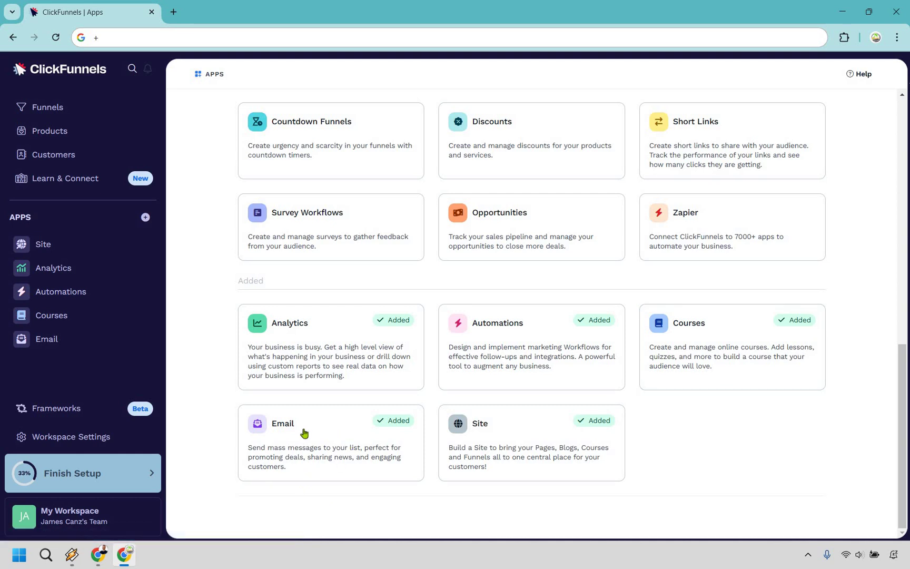
pyautogui.click(308, 456)
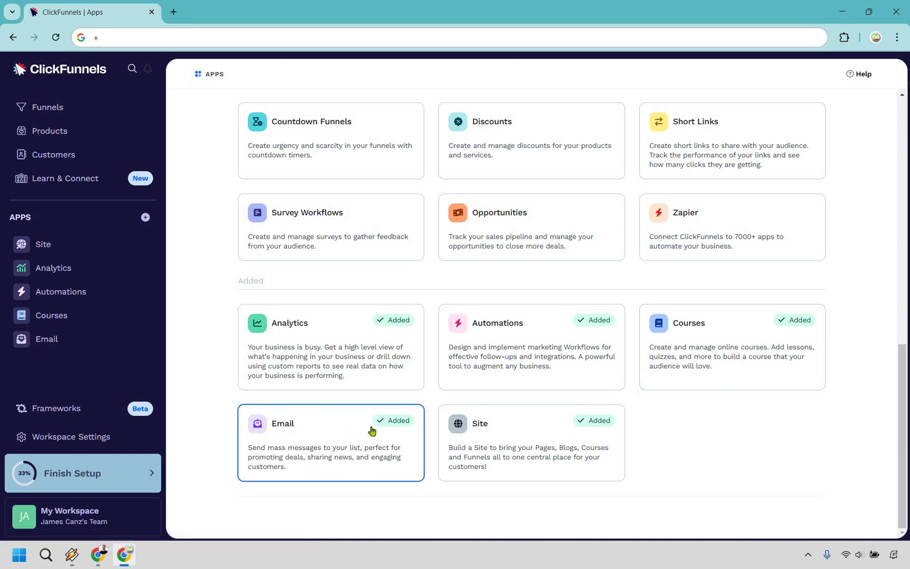
pyautogui.click(596, 372)
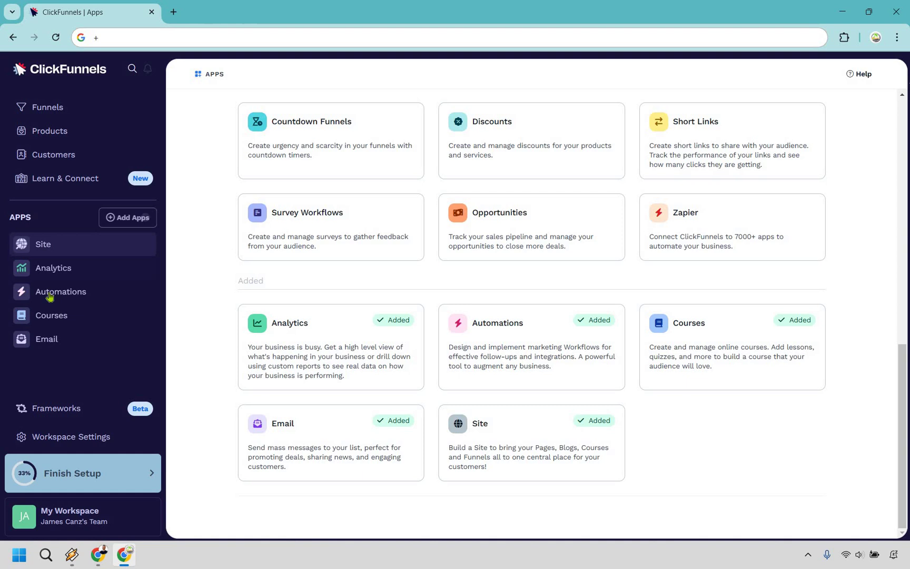
# Step: Create a new workflow named "Follow Up Email" under Automations > Workflows
pyautogui.click(111, 282)
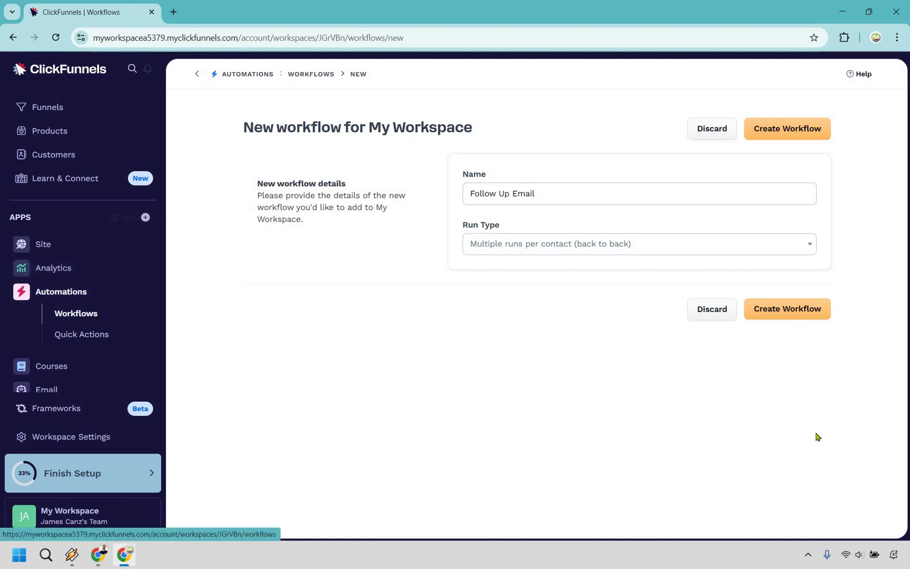
pyautogui.press('Return')
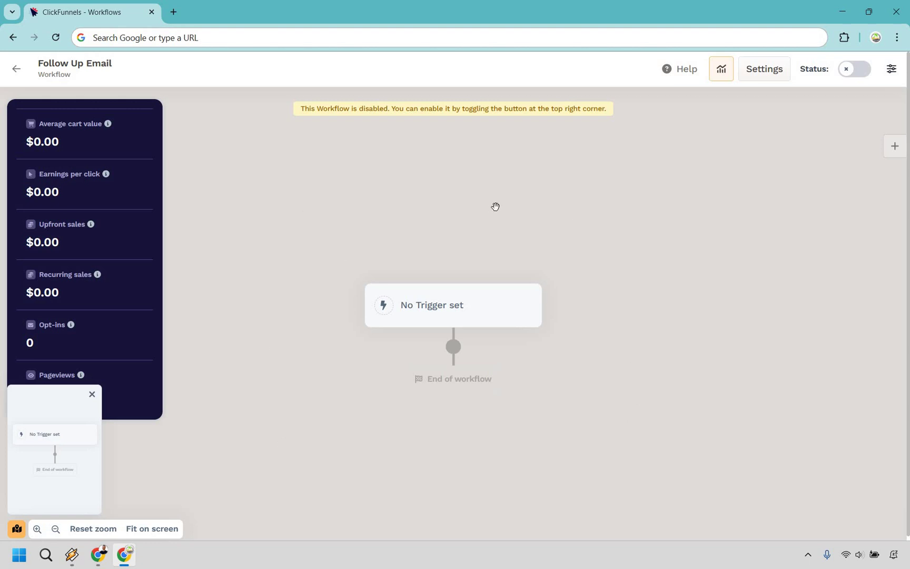
# Step: Add a trigger to the Follow Up Email workflow with Opt-In as its event type
pyautogui.click(432, 312)
pyautogui.click(434, 314)
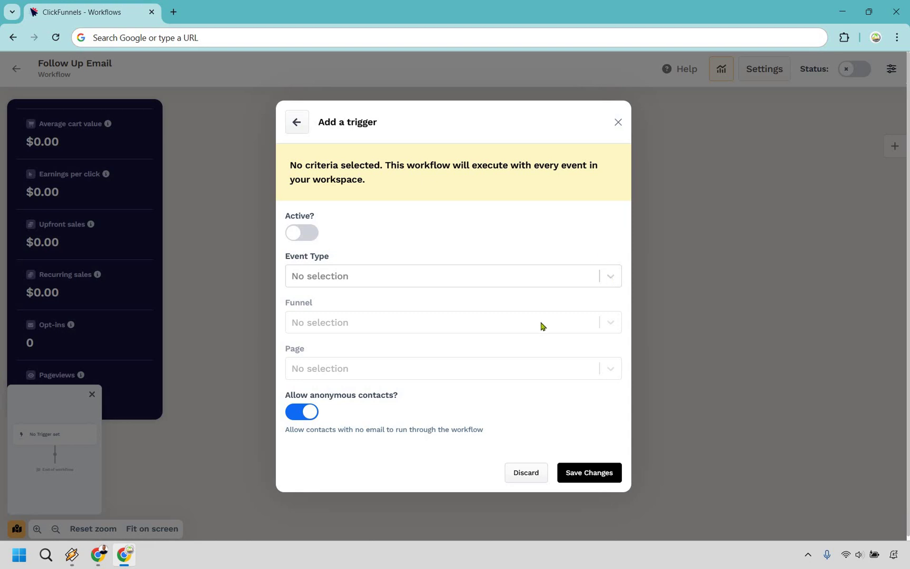
pyautogui.press('Down')
pyautogui.scroll(-1, 430, 311)
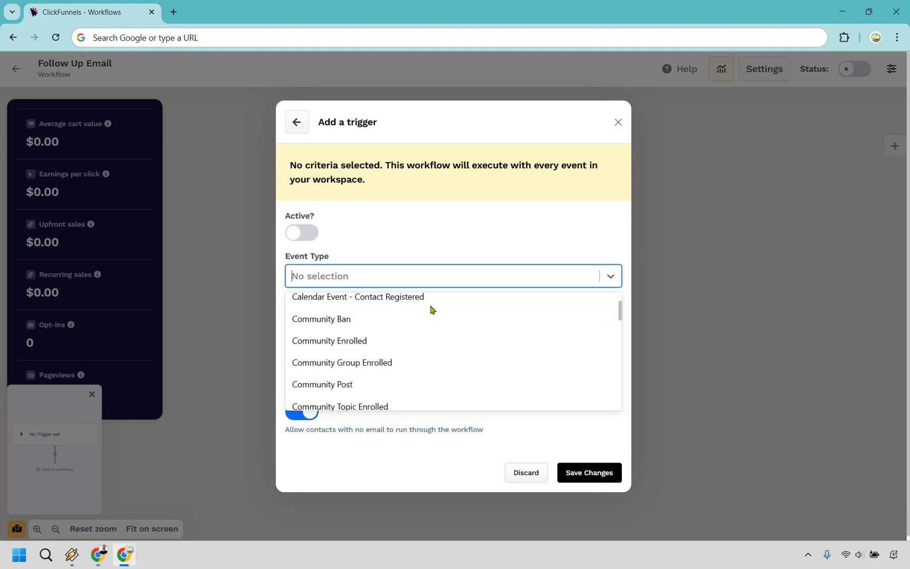
pyautogui.scroll(-2, 431, 316)
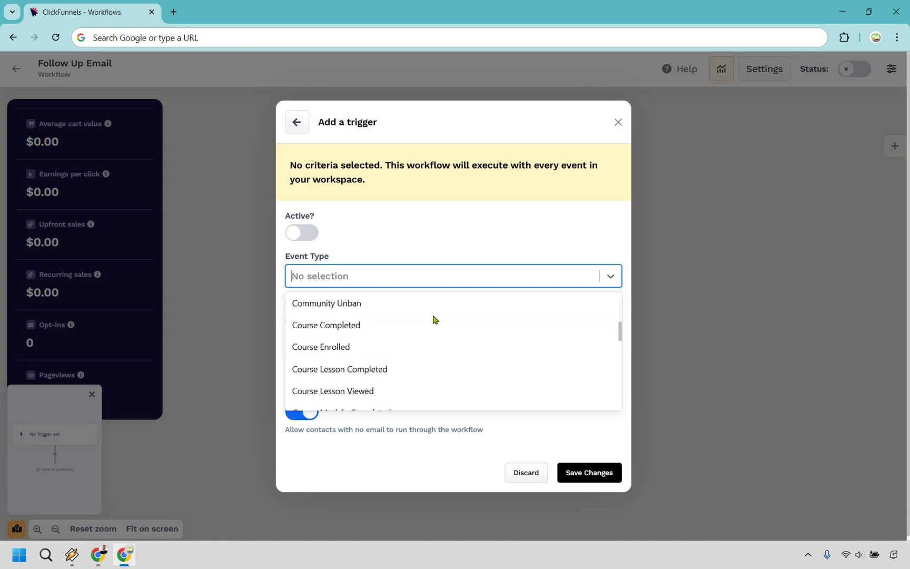
pyautogui.scroll(-1, 433, 320)
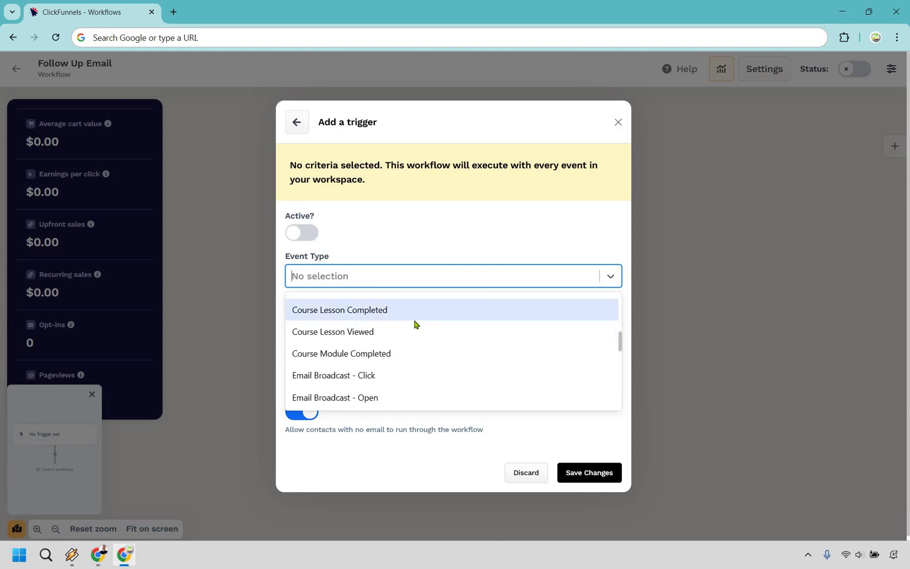
pyautogui.scroll(-1, 416, 322)
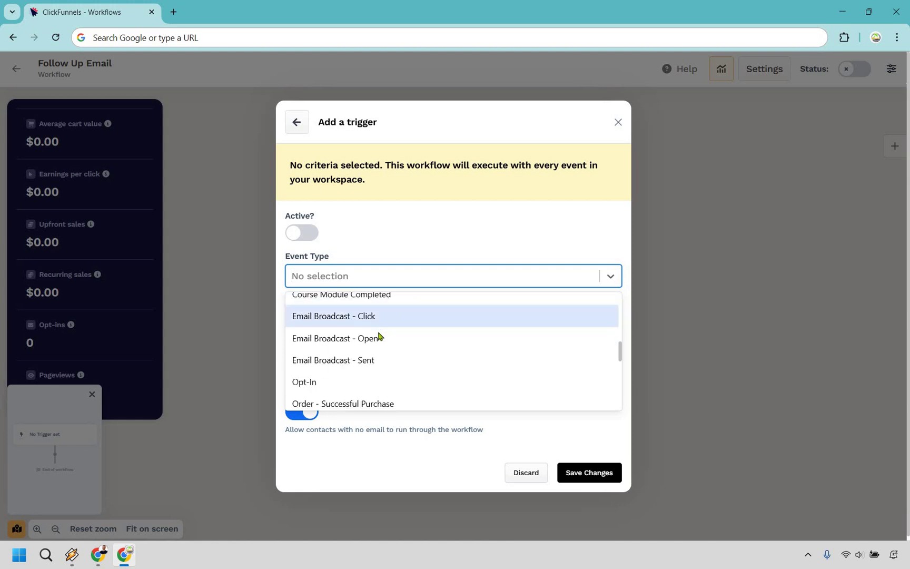
pyautogui.scroll(-1, 411, 335)
pyautogui.scroll(-1, 416, 337)
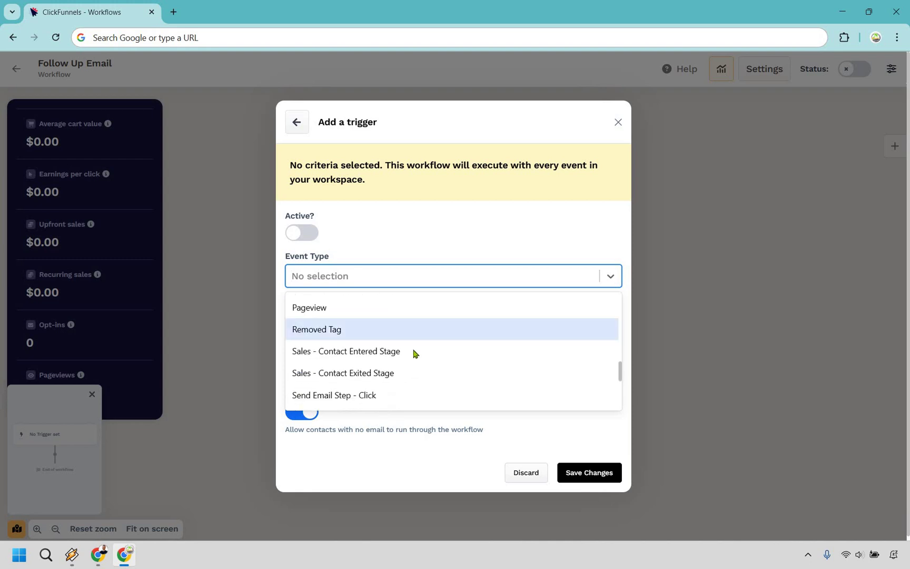
pyautogui.scroll(-1, 443, 349)
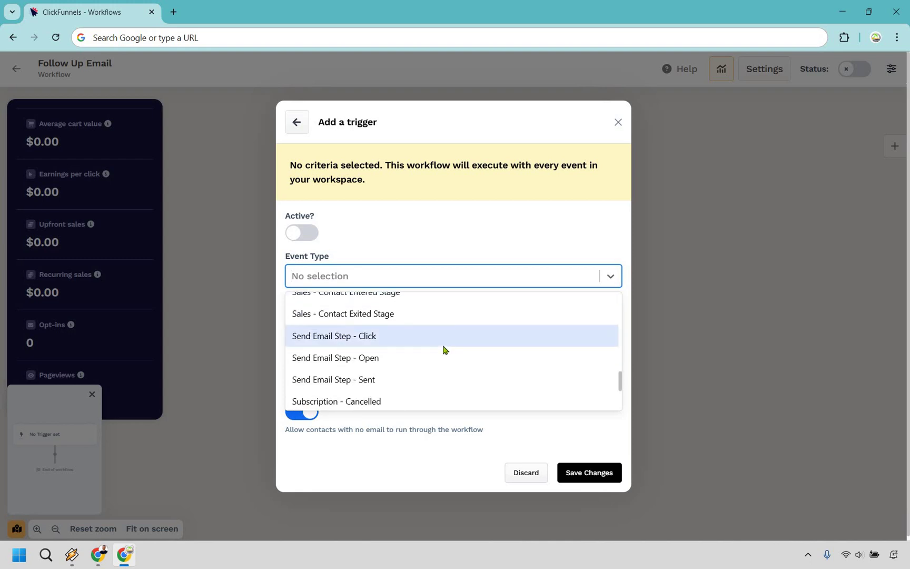
pyautogui.scroll(-1, 440, 346)
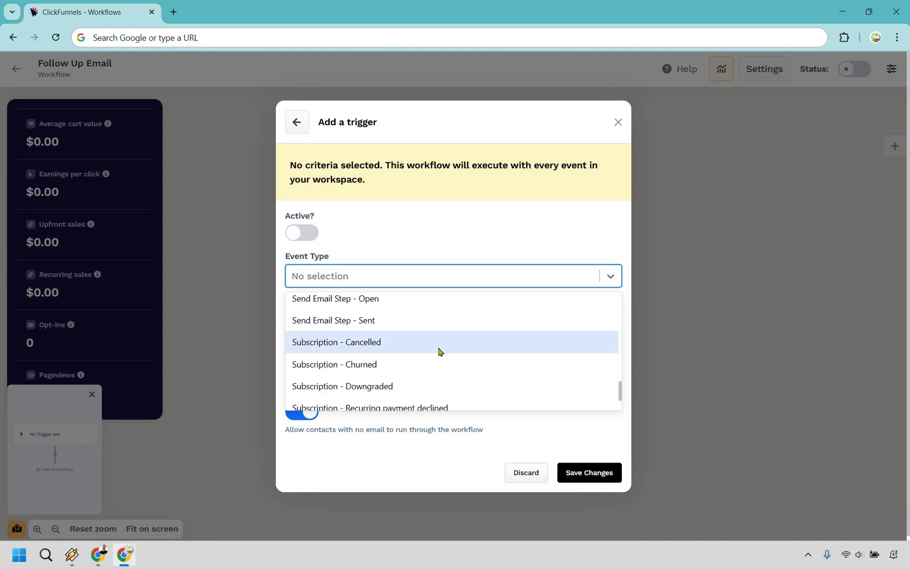
pyautogui.scroll(-1, 438, 350)
pyautogui.scroll(1, 446, 350)
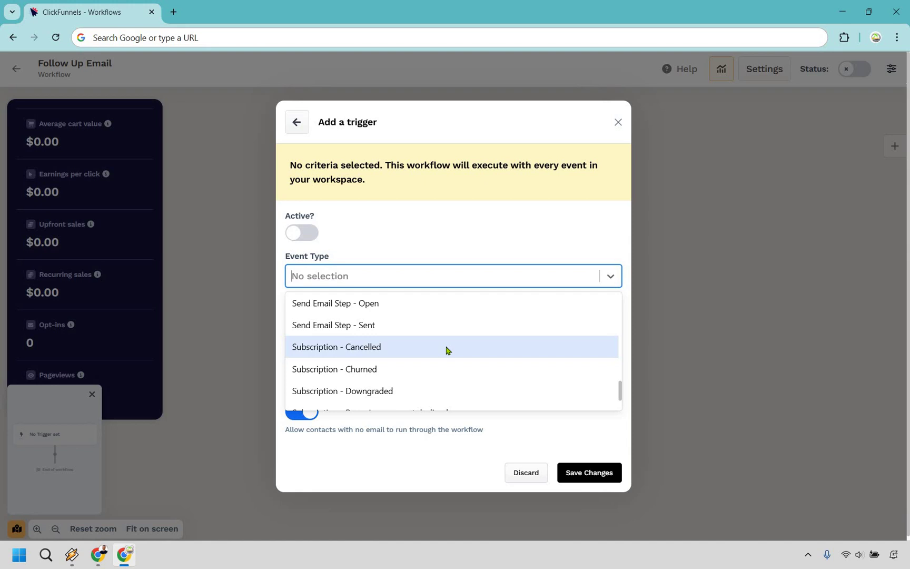
pyautogui.scroll(1, 448, 349)
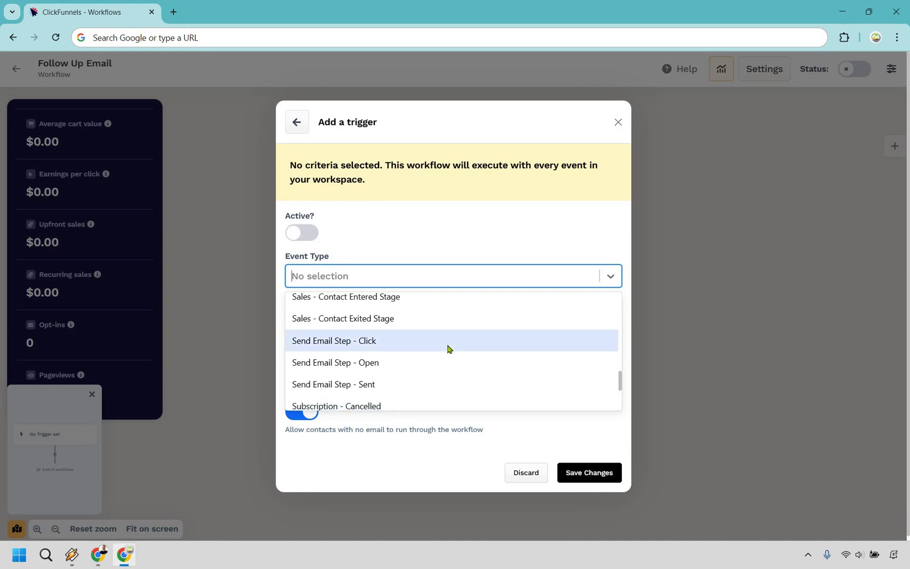
pyautogui.scroll(1, 449, 349)
pyautogui.scroll(1, 440, 331)
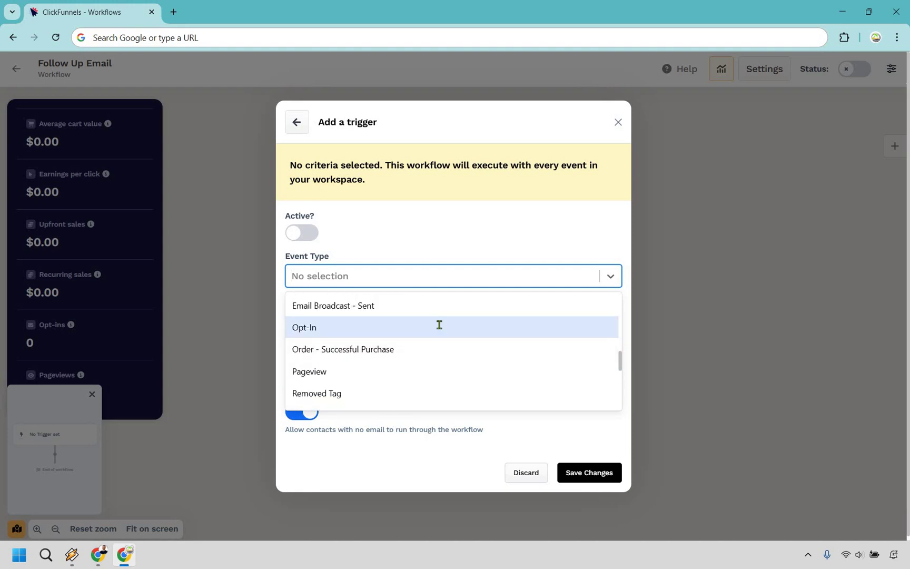
pyautogui.click(410, 322)
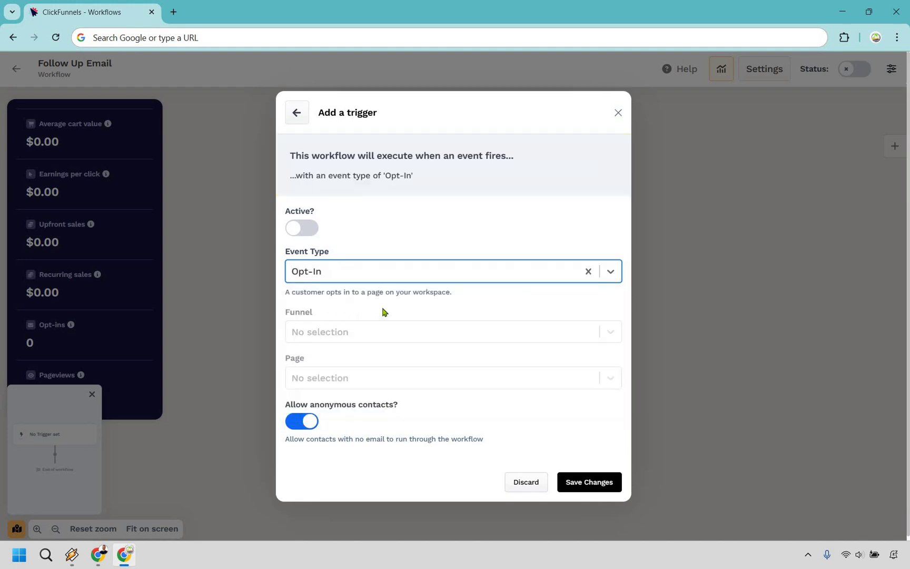
# Step: Limit the trigger to the Lead Funnel's Optin page, make it active, and save
pyautogui.click(362, 331)
pyautogui.click(405, 374)
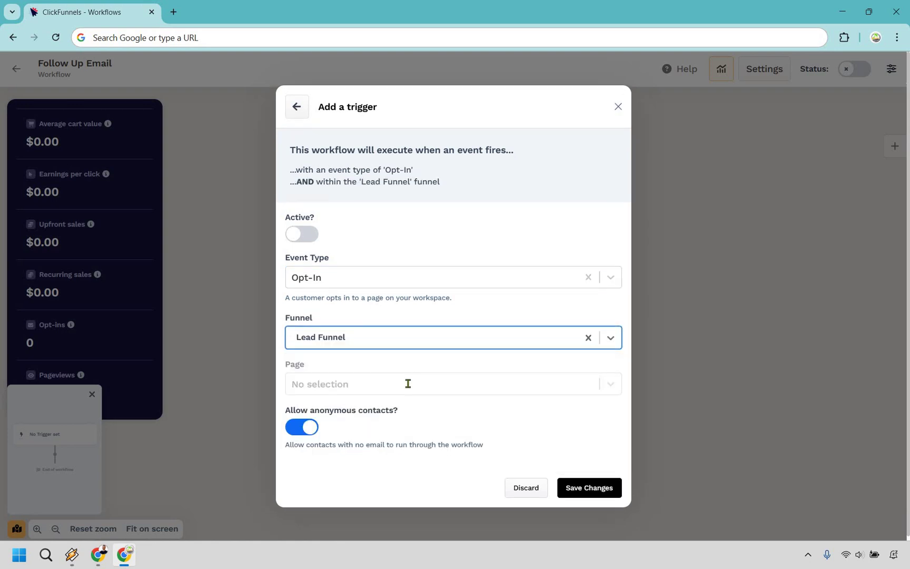
pyautogui.press('Tab')
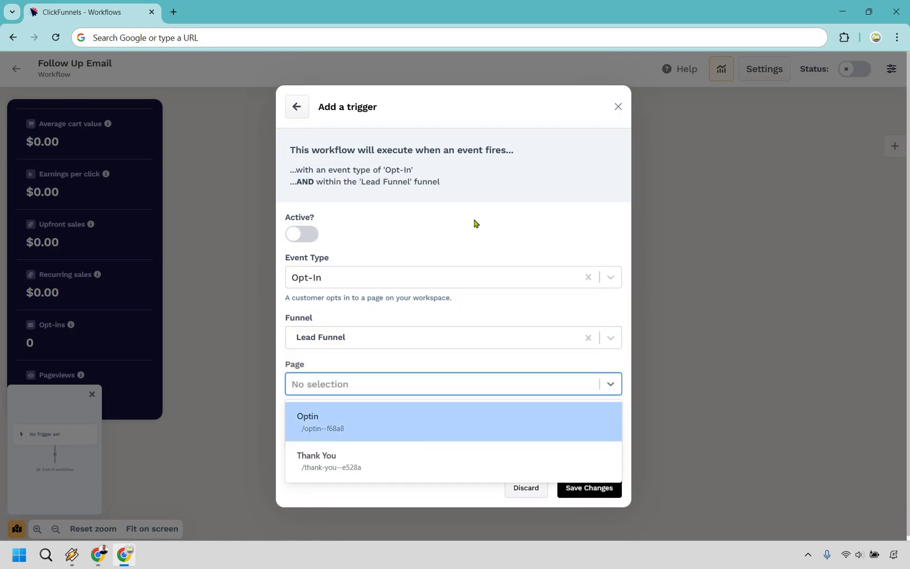
pyautogui.press('Return')
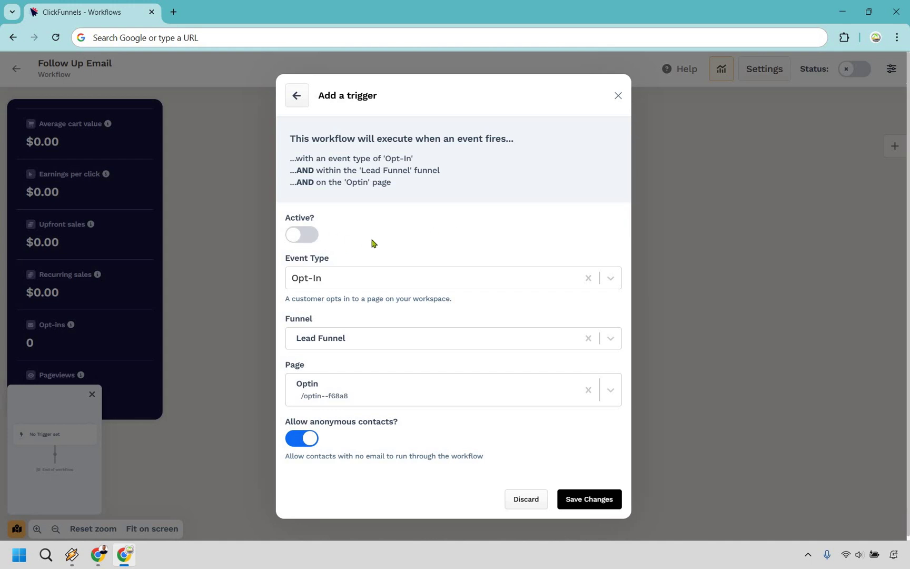
pyautogui.click(592, 498)
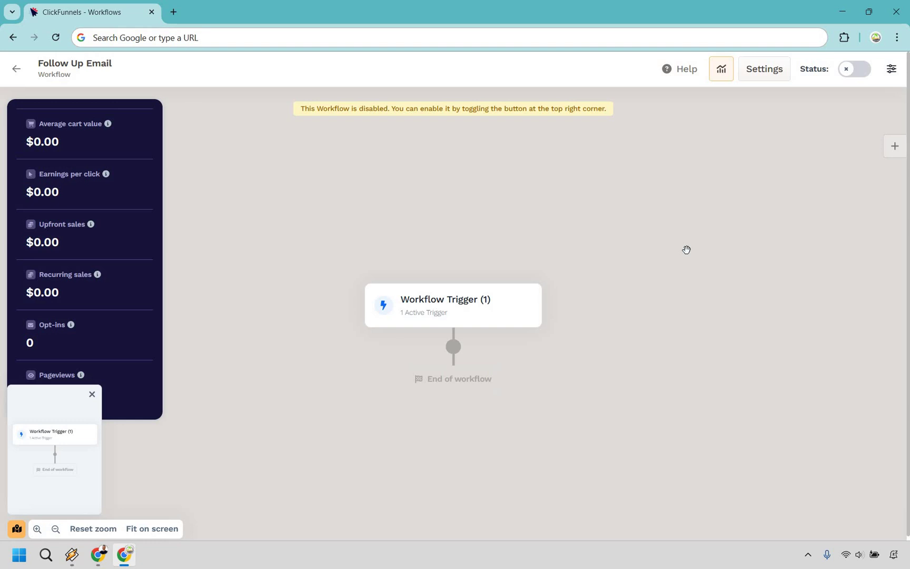
# Step: Add a Send Email step after the trigger using the "eBook Download" email template
pyautogui.click(454, 349)
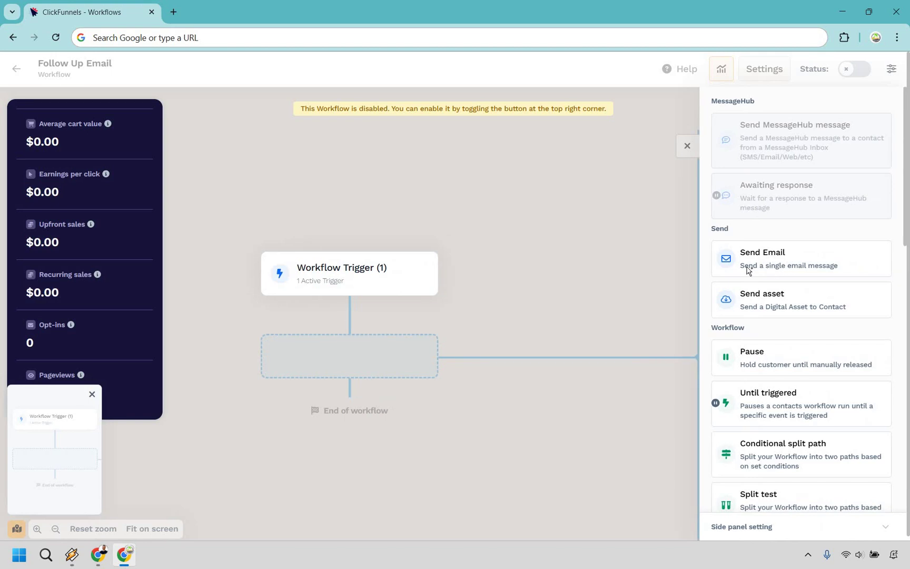
pyautogui.click(773, 259)
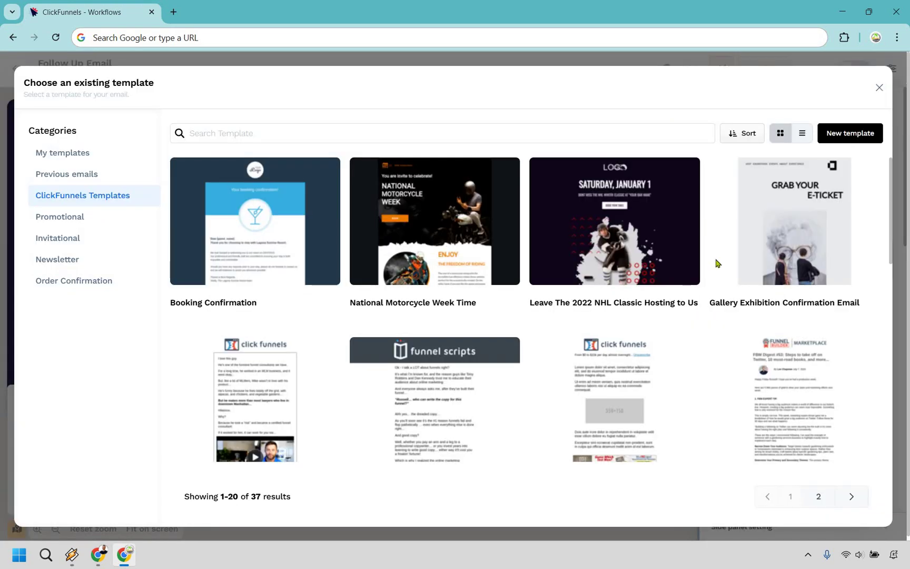
pyautogui.moveTo(655, 223)
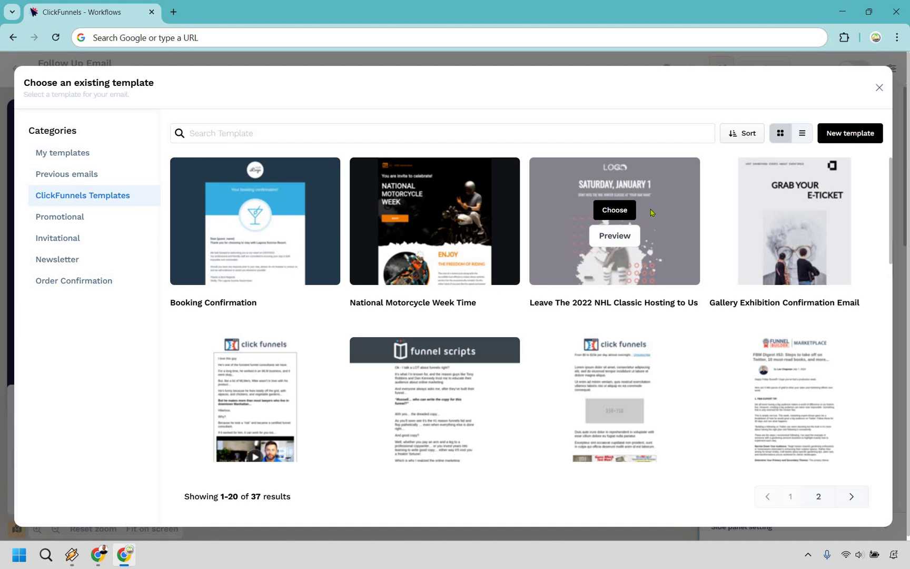
pyautogui.scroll(-3, 615, 232)
pyautogui.scroll(-3, 409, 258)
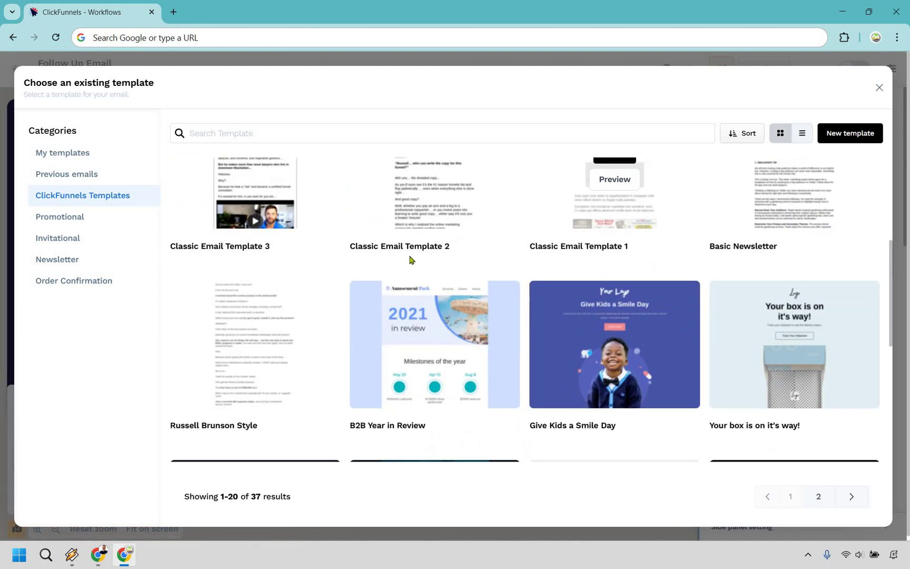
pyautogui.moveTo(273, 265)
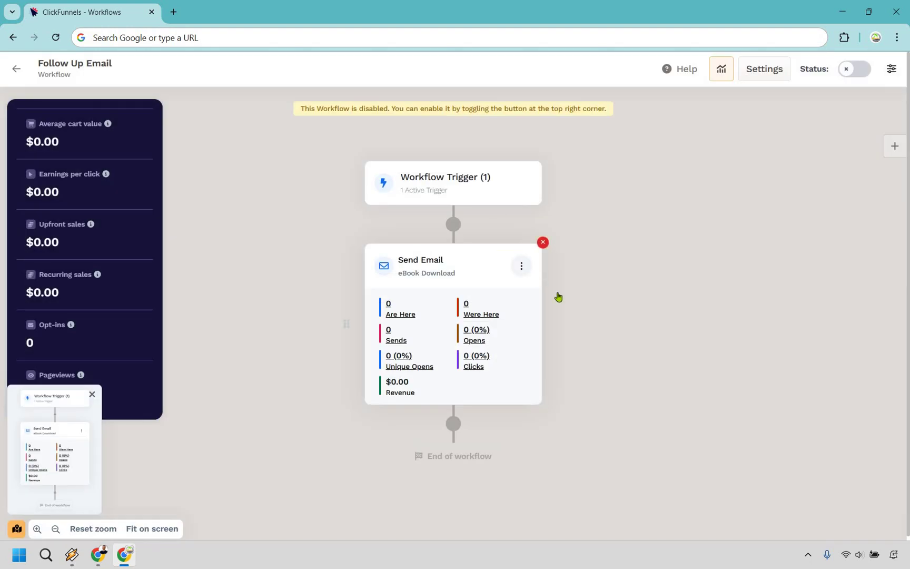
# Step: Edit the step's email and delete the question mark ending its first line
pyautogui.click(558, 291)
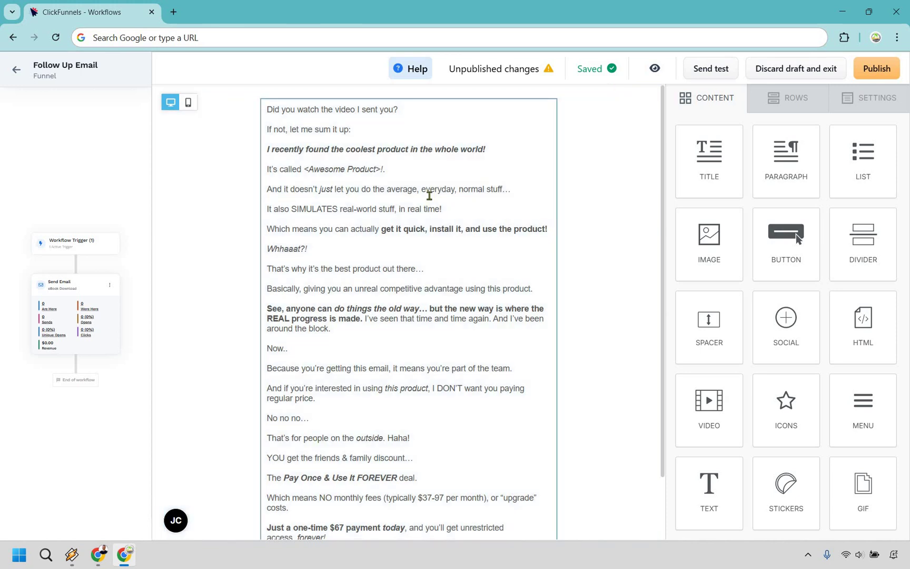
pyautogui.click(430, 196)
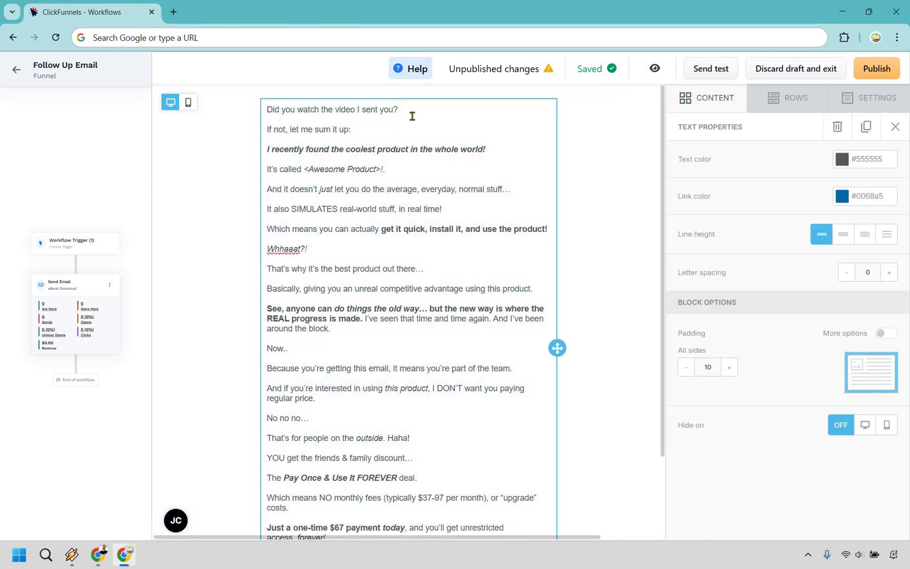
pyautogui.click(413, 115)
pyautogui.press('BackSpace')
pyautogui.click(589, 239)
# Step: Add a button below the email's last line, then delete it again
pyautogui.click(698, 96)
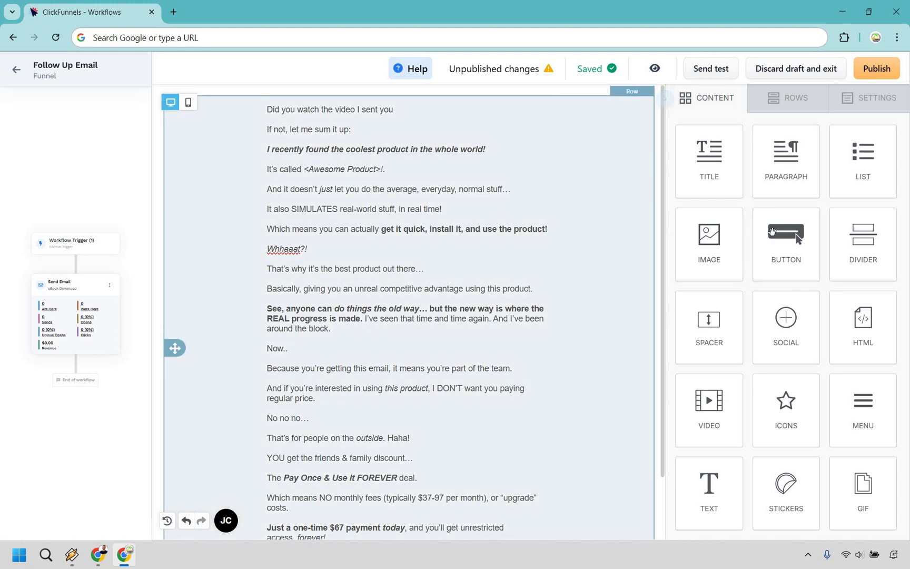
pyautogui.scroll(-2, 587, 255)
pyautogui.moveTo(786, 239); pyautogui.dragTo(420, 532)
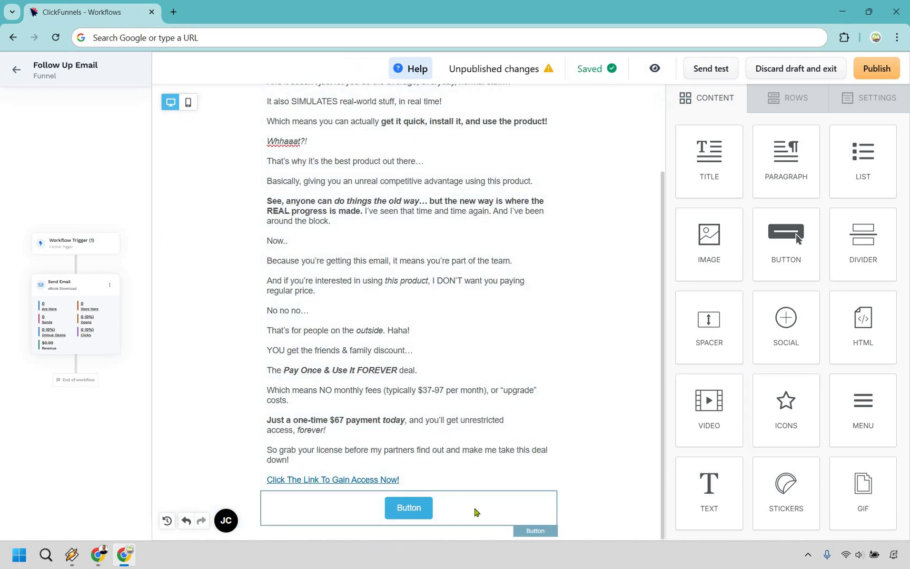
pyautogui.click(475, 512)
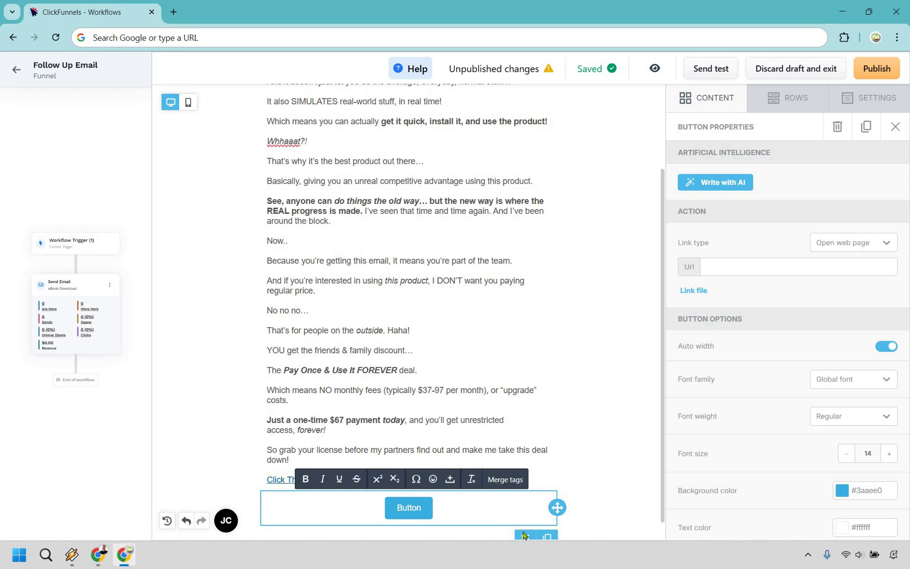
pyautogui.click(526, 537)
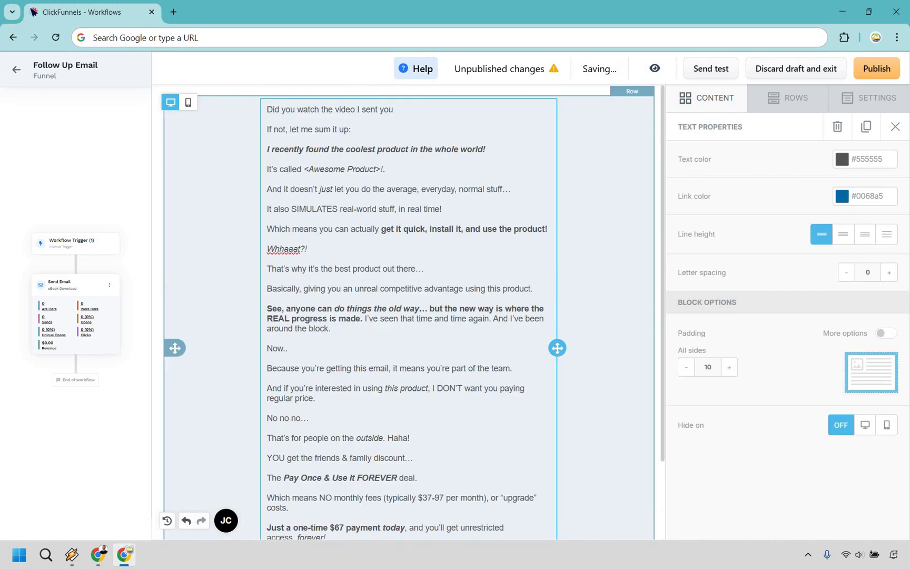
pyautogui.click(593, 238)
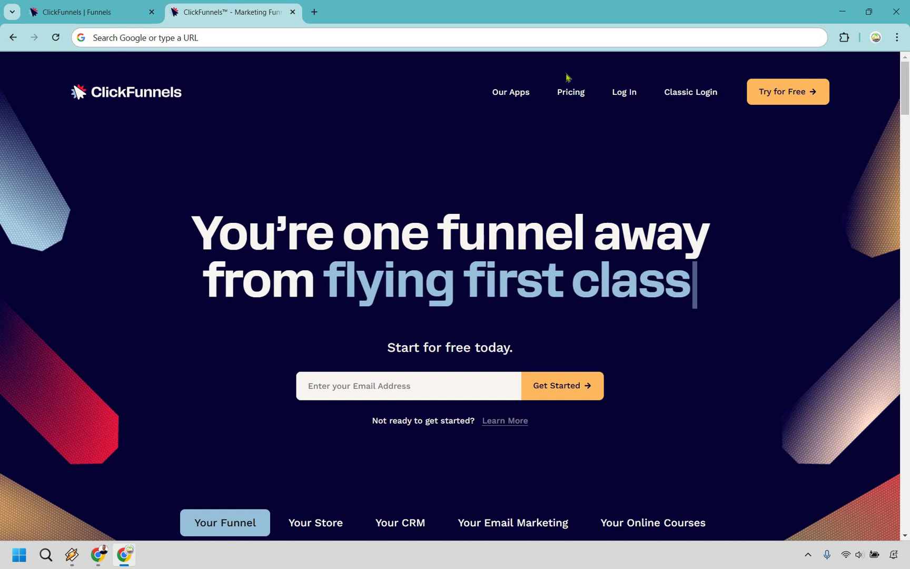
# Step: Review the Startup $97/mo and Pro $297/mo pricing plans, then close the pricing tab
pyautogui.click(571, 93)
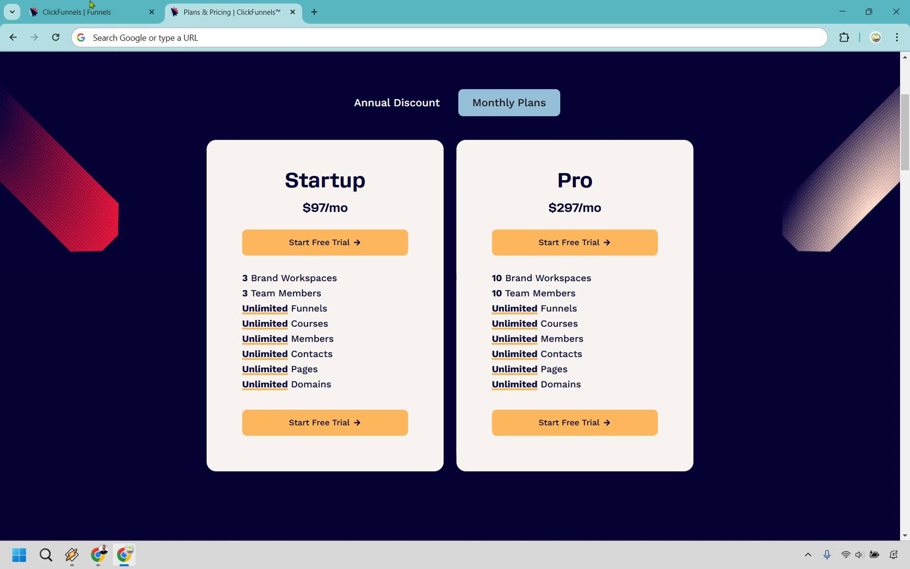
pyautogui.hotkey('ctrl', 'w')
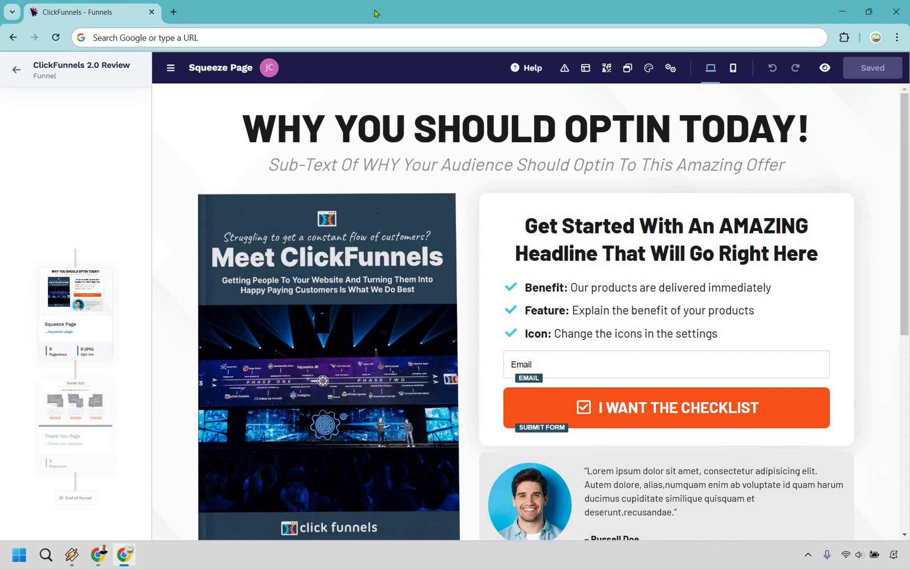
# Step: Leave the page editor for the funnel types list and scroll through the Challenge Funnel overview
pyautogui.click(16, 70)
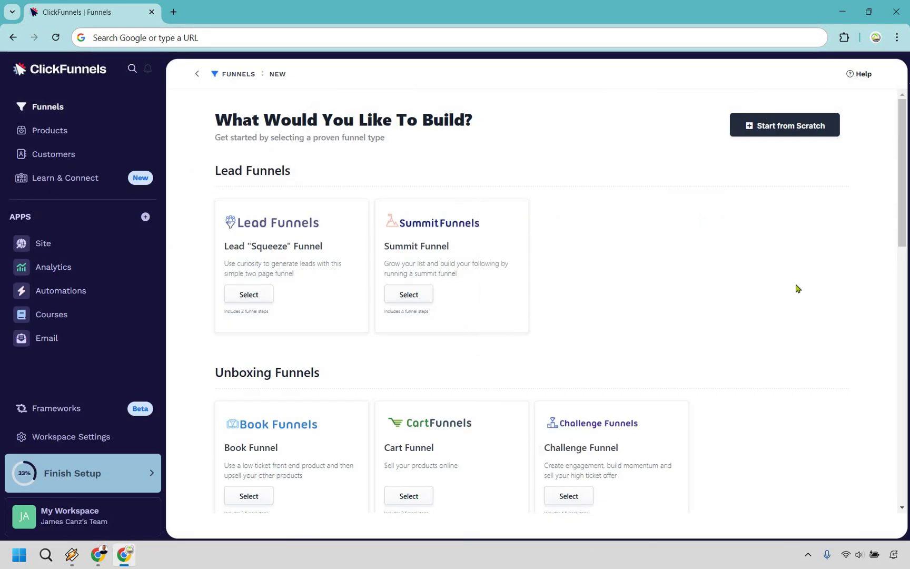
pyautogui.click(576, 498)
pyautogui.scroll(-1, 878, 156)
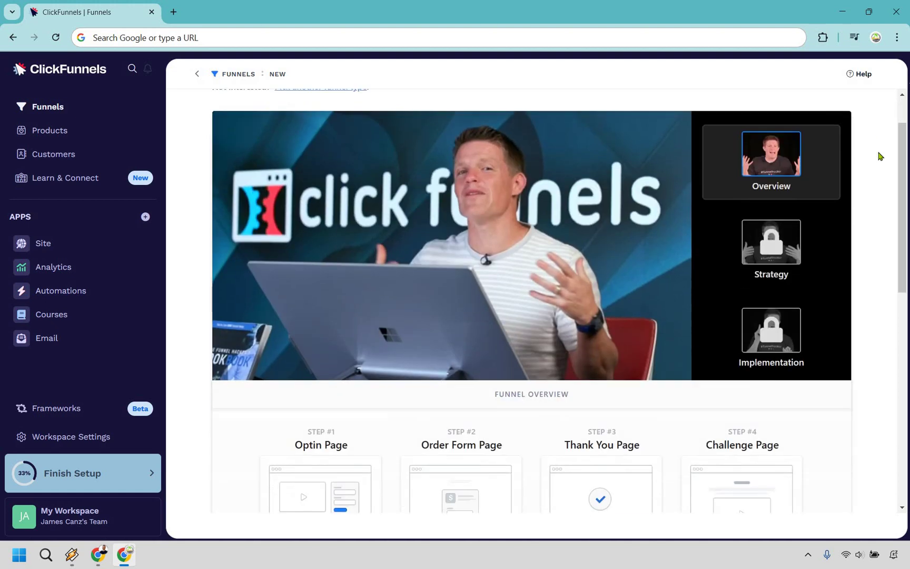
pyautogui.scroll(-2, 878, 156)
pyautogui.scroll(-3, 878, 156)
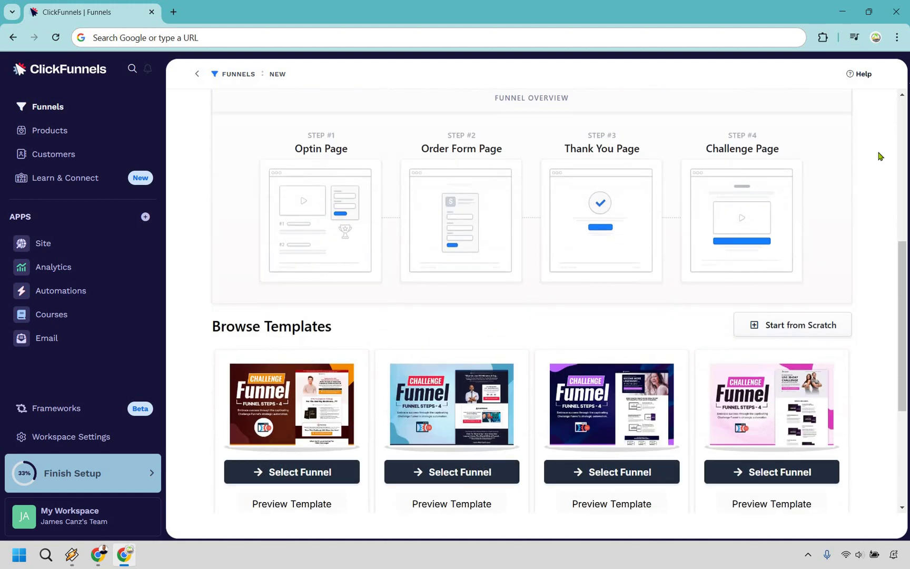
pyautogui.scroll(-4, 878, 156)
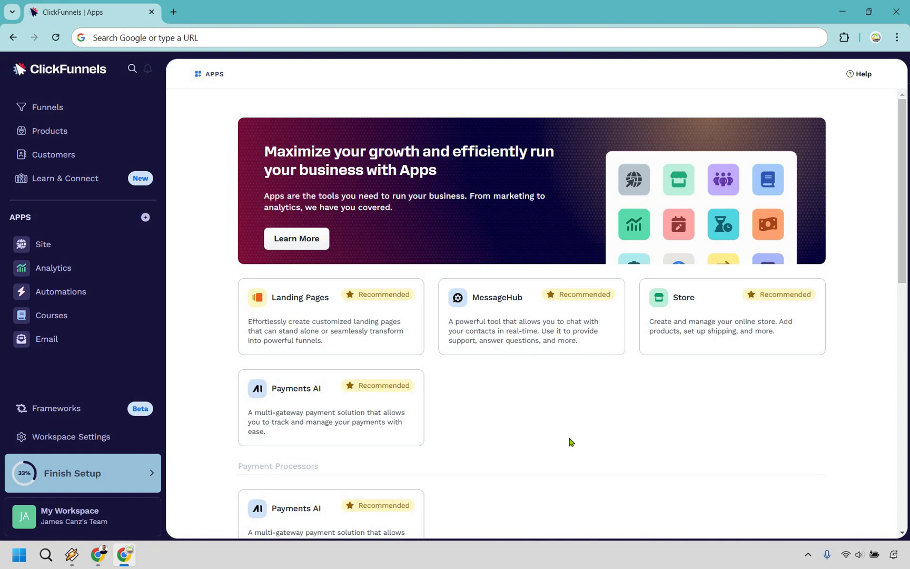